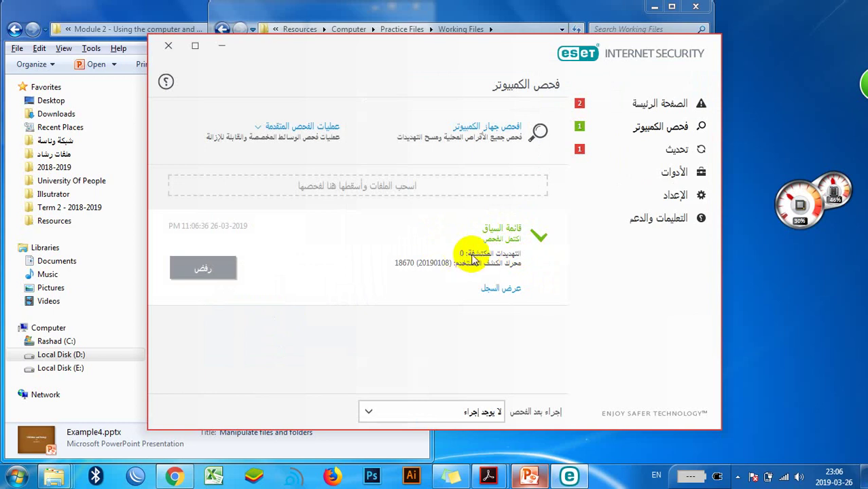
- Minimize the ESET window and start an ESET Internet Security scan of Local Disk (D:)
click(222, 49)
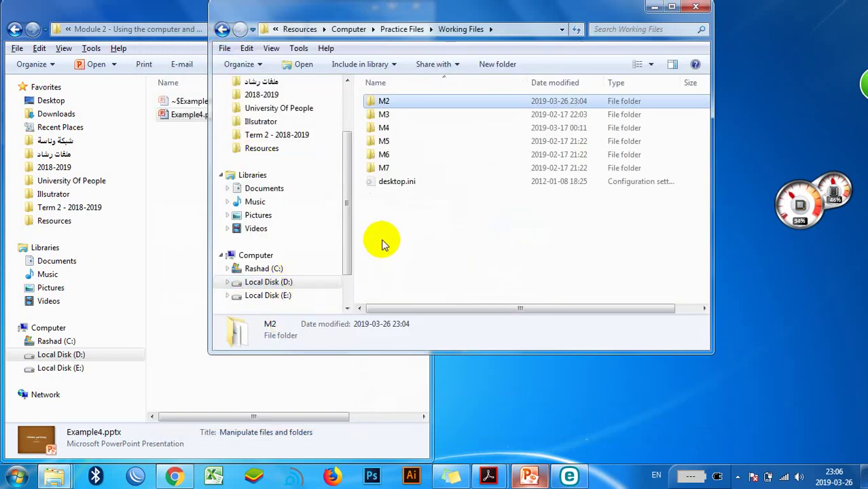
click(411, 234)
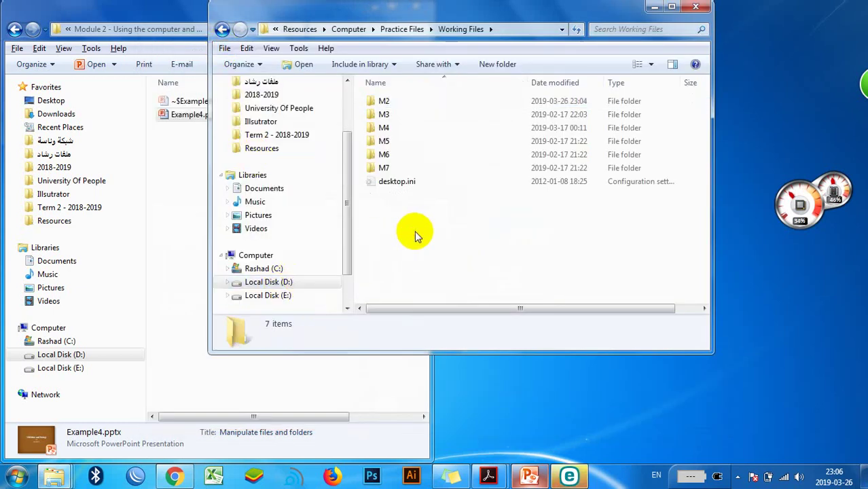
right_click(284, 285)
mouse_move(346, 264)
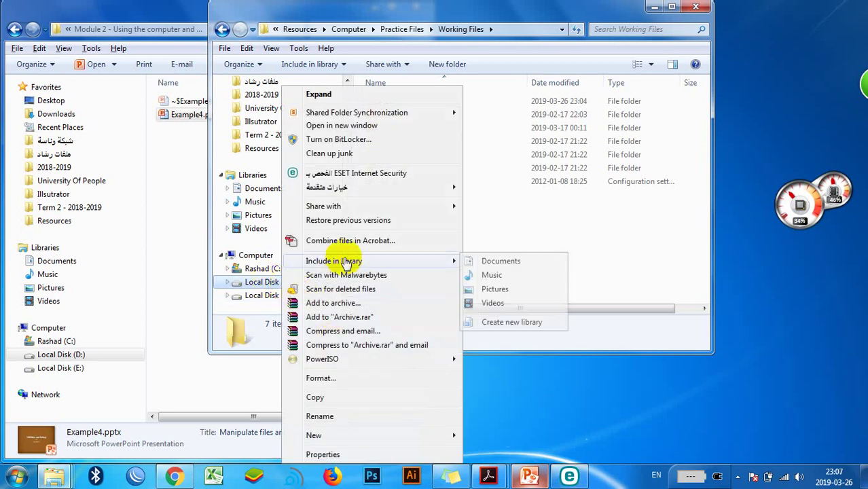
click(353, 173)
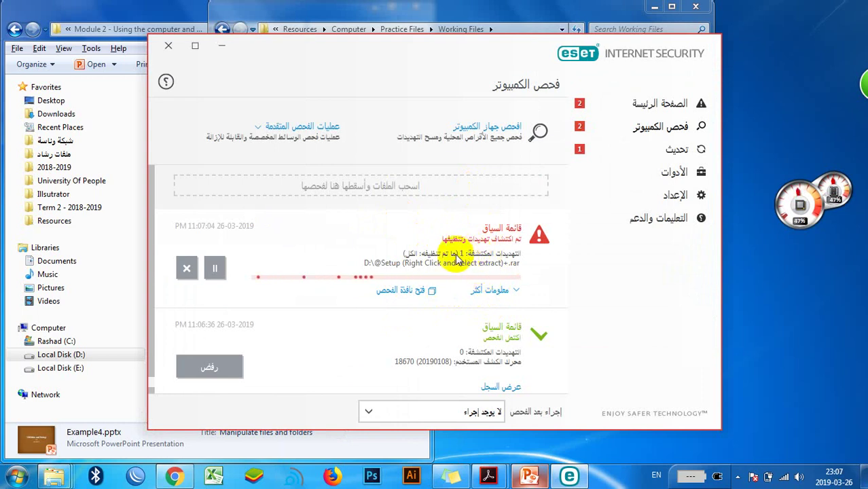
- Reposition the ESET window, apply no action to the detected threats and confirm leaving them uncleaned
drag(422, 58, 583, 94)
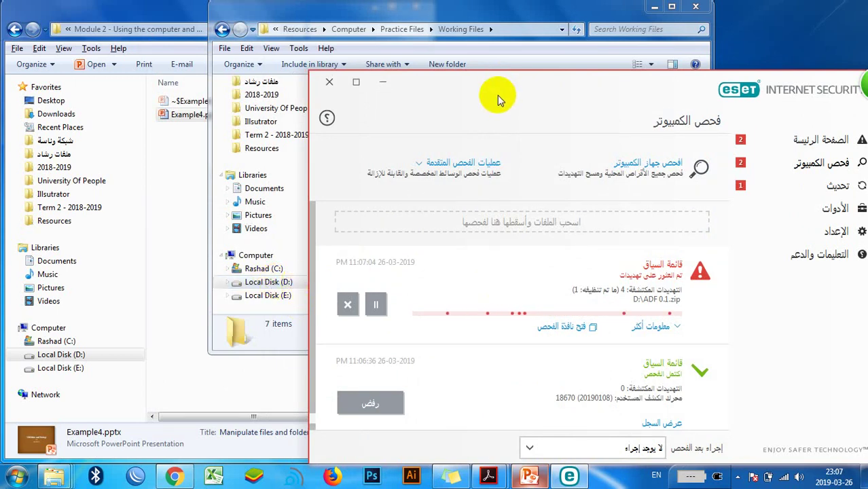
drag(497, 100, 348, 61)
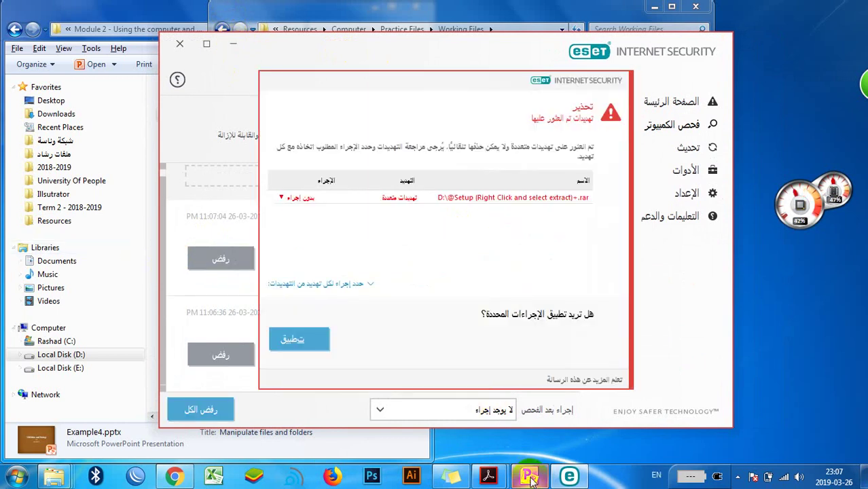
click(311, 343)
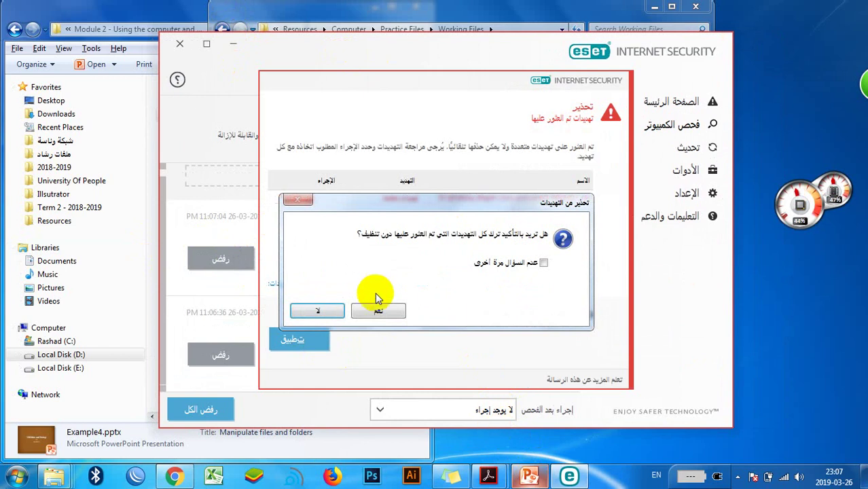
click(389, 312)
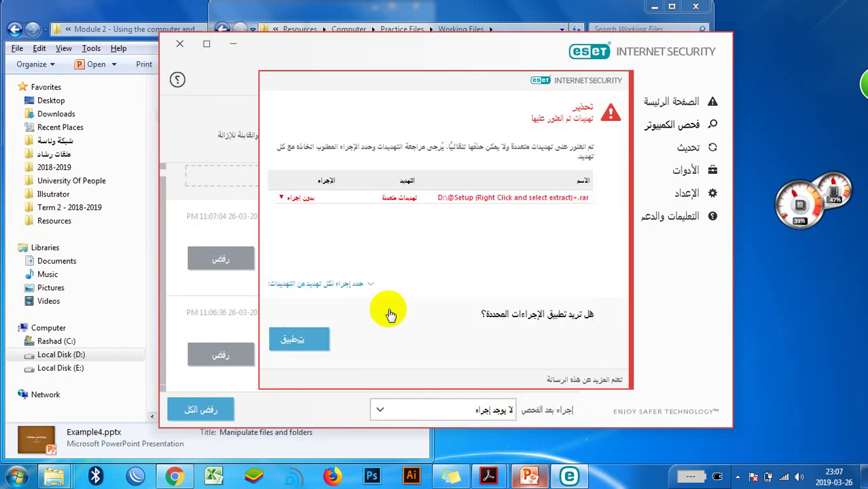
- Switch to PowerPoint and display the "Use Anti-virus Software (Practice)" slide of Example4.pptx
click(540, 478)
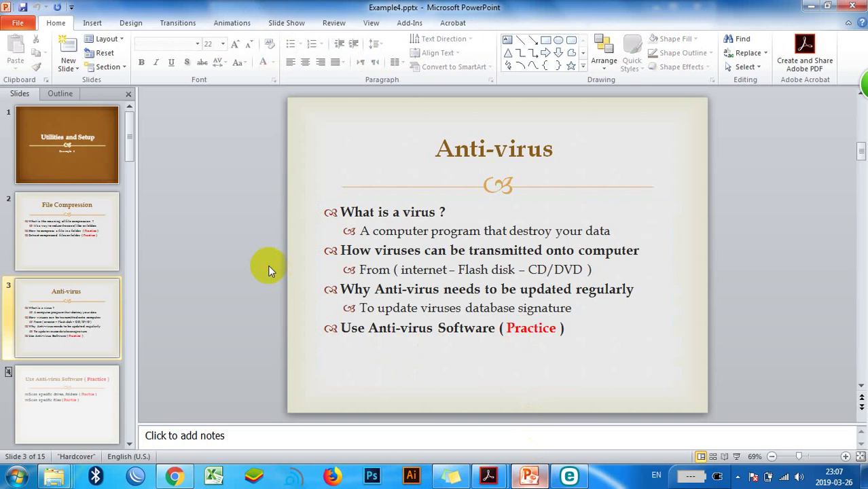
scroll(269, 270, down, 1)
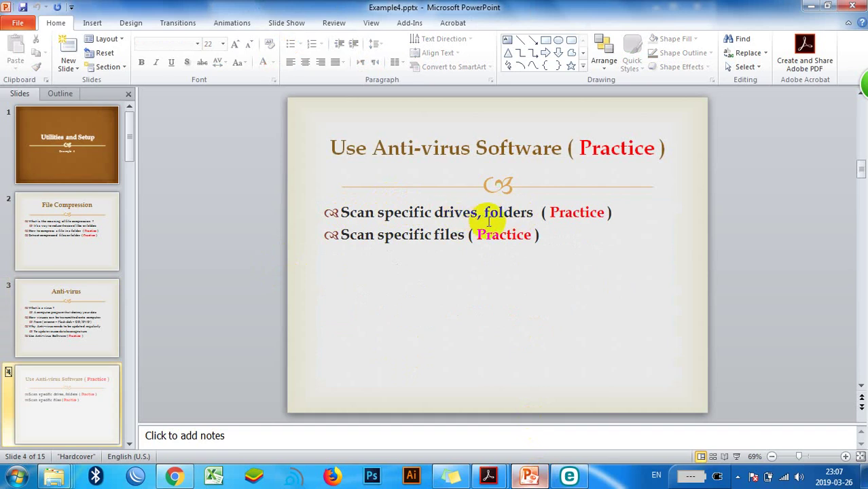
click(174, 476)
click(174, 476)
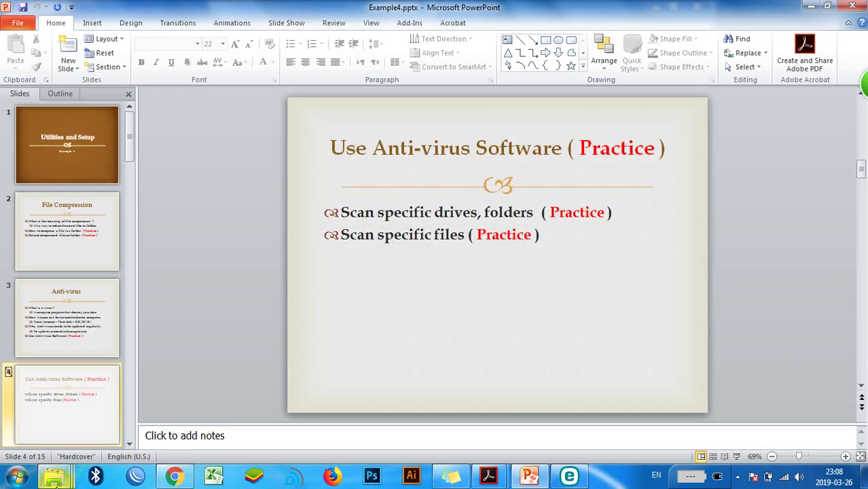
- Switch to the Working Files folder window and show the ESET scan command for the M3 folder and for البيانات.docx inside it
mouse_move(54, 475)
click(194, 404)
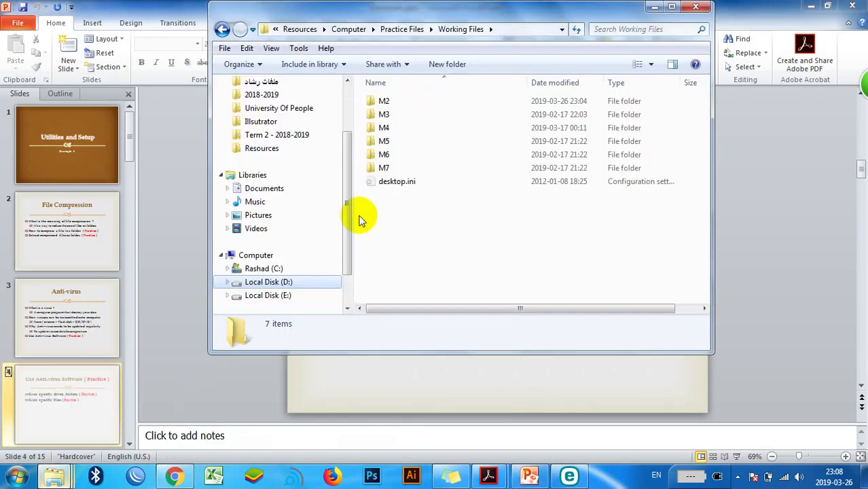
right_click(390, 114)
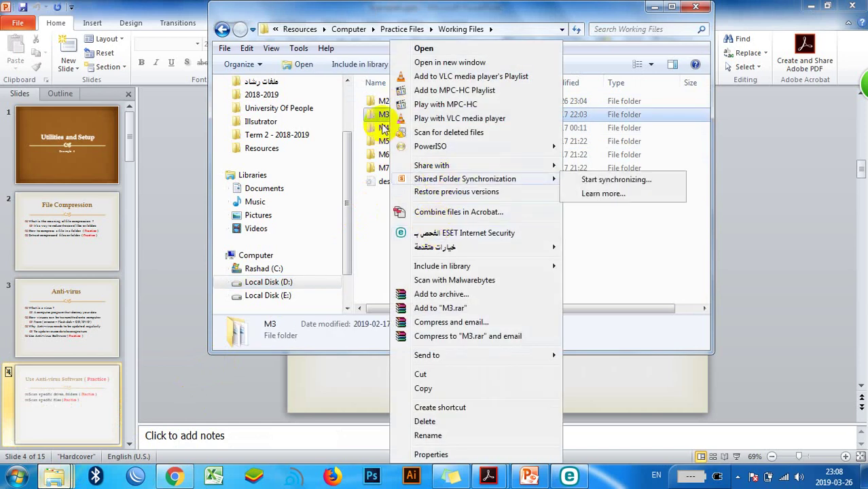
click(381, 116)
double_click(383, 116)
right_click(394, 141)
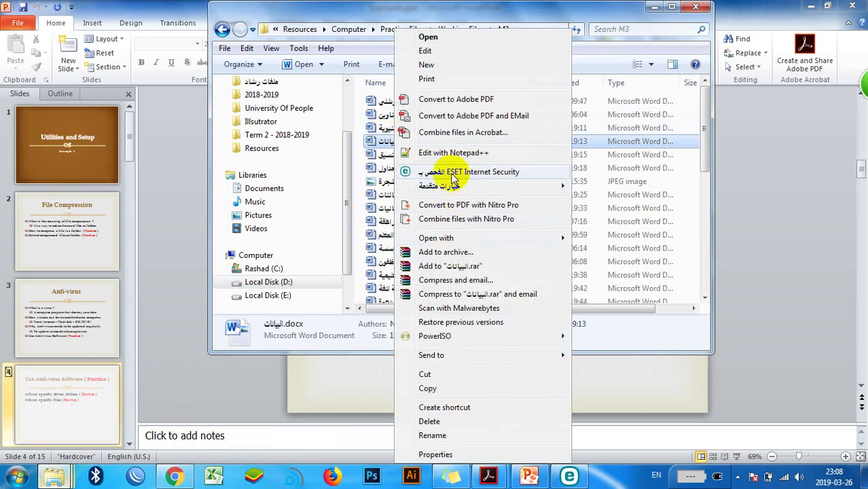
click(222, 30)
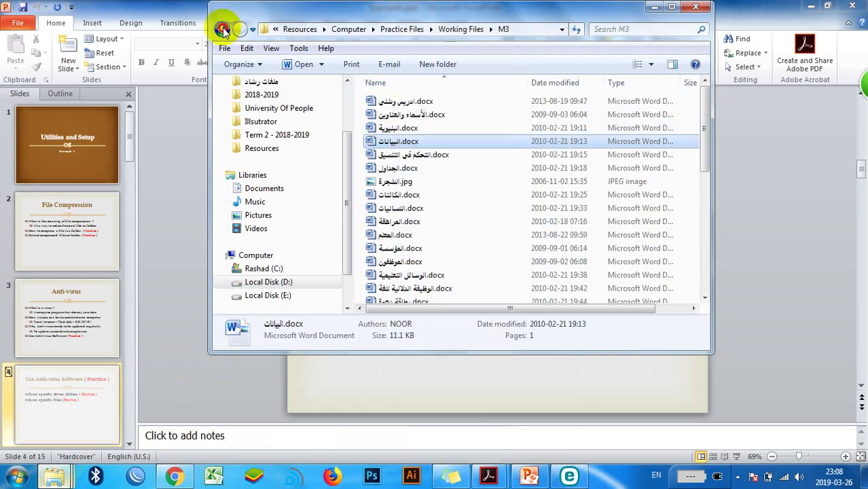
- Go back to Working Files, open Computer and point out the hard drives C:, D: and E: by selecting each
click(222, 30)
drag(348, 203, 349, 227)
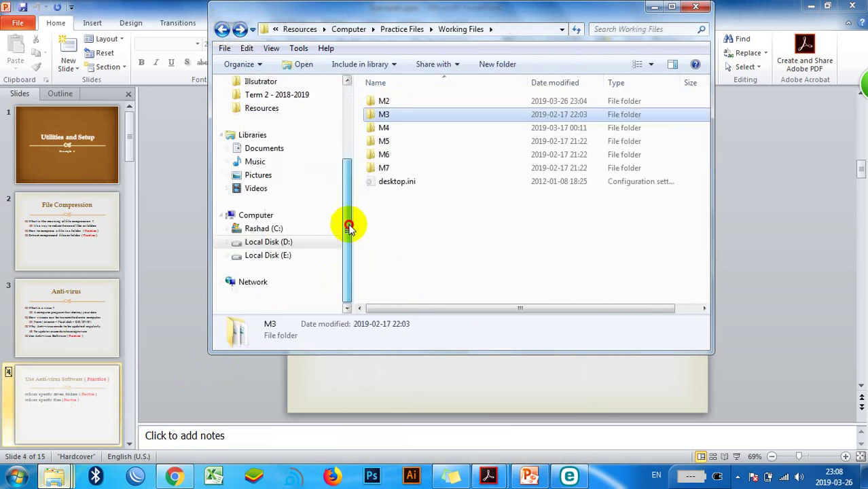
click(264, 216)
click(494, 112)
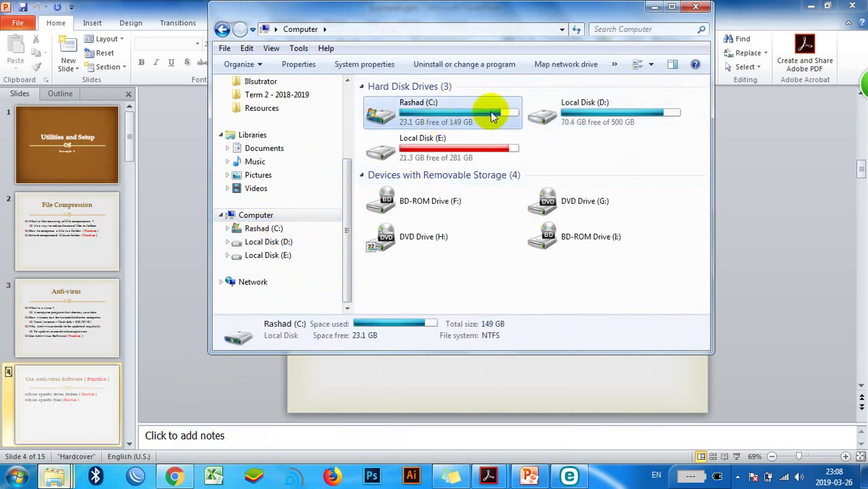
click(572, 111)
click(492, 159)
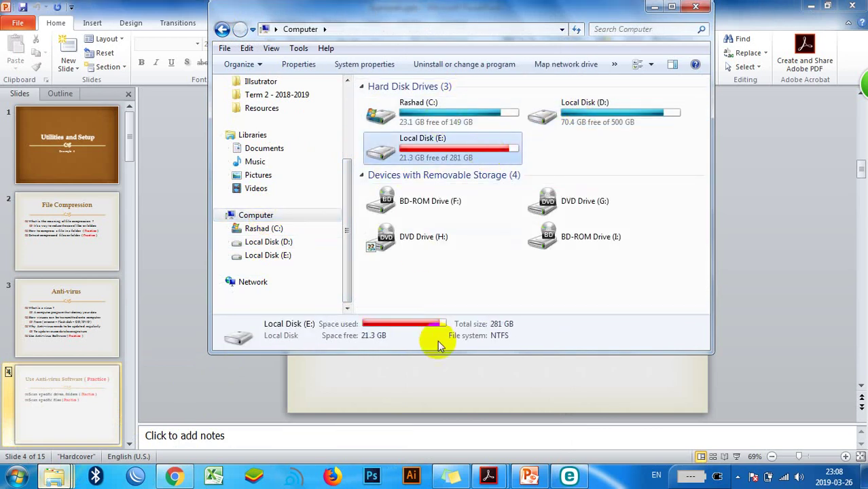
- Show the ESET scan command for Local Disk (E:) and BD-ROM Drive (I:) without starting a scan
right_click(426, 149)
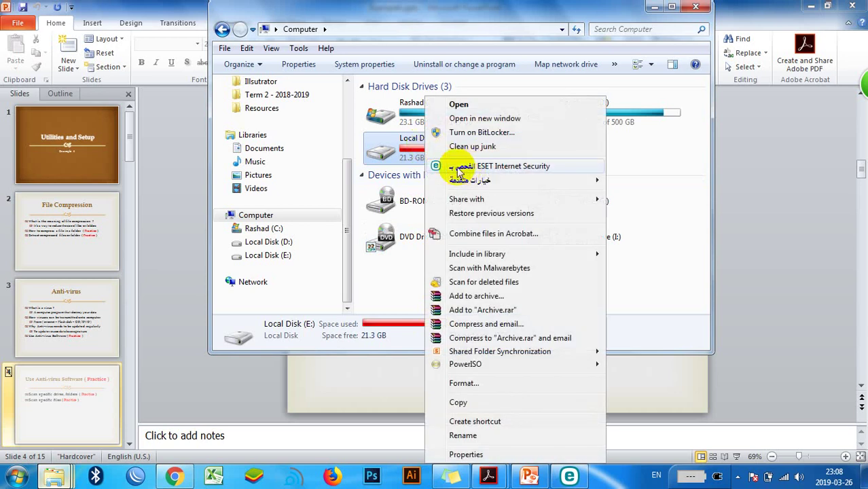
click(399, 276)
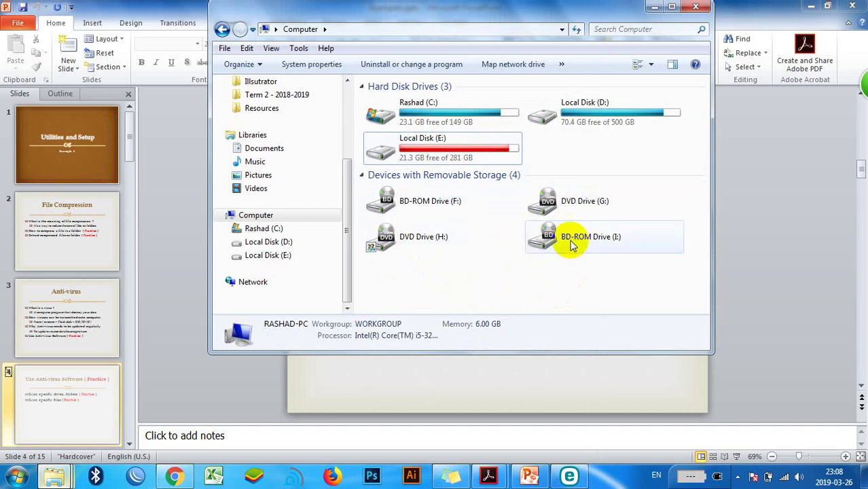
right_click(555, 241)
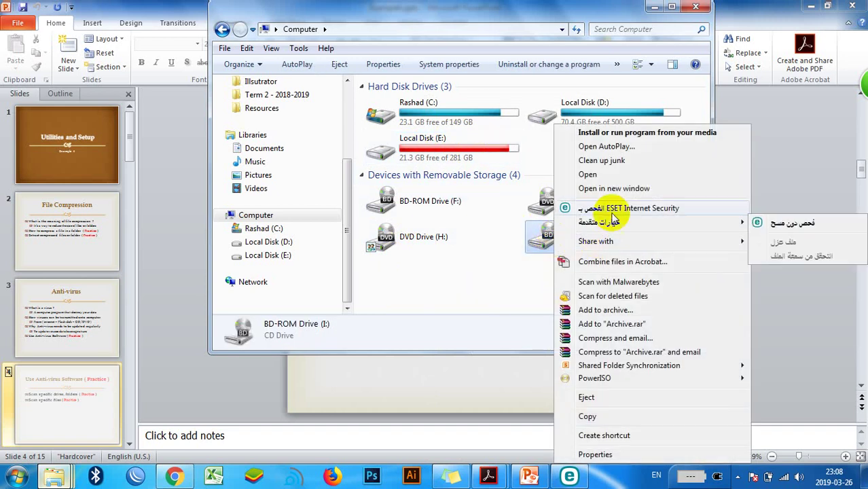
click(512, 275)
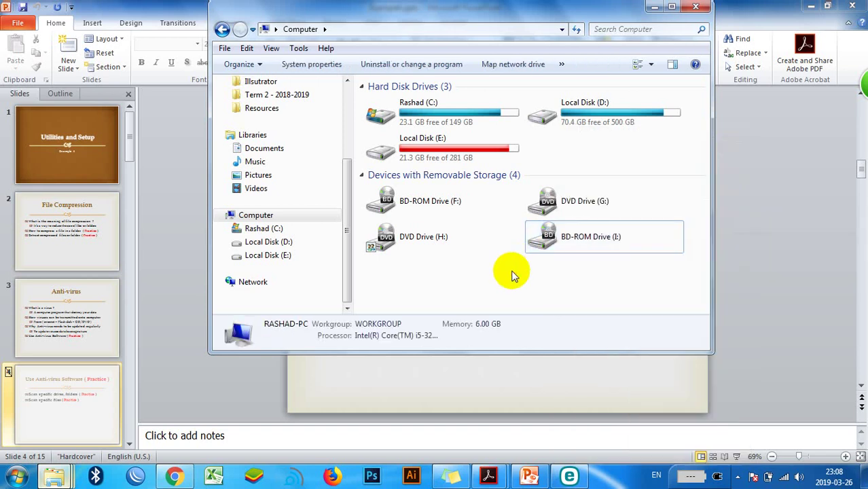
- Return to PowerPoint, advance to the "View computer basic system Information" slide and highlight the "System and security" part of its path
click(732, 281)
scroll(732, 282, down, 1)
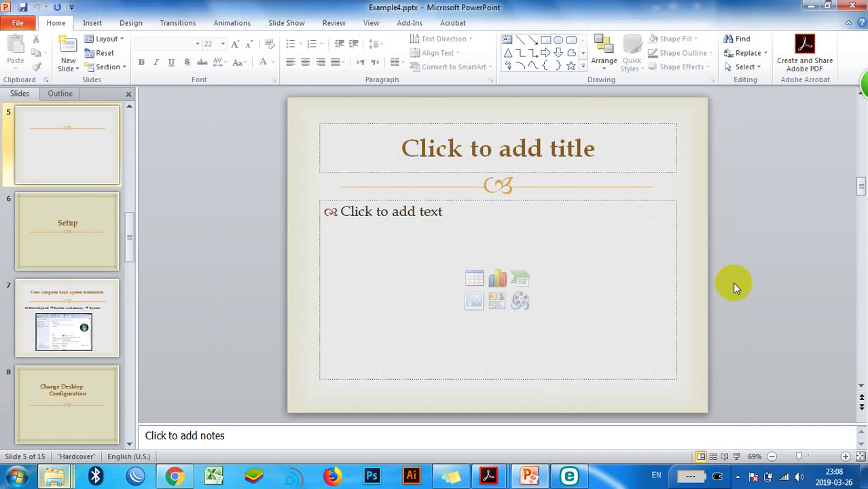
scroll(732, 282, down, 1)
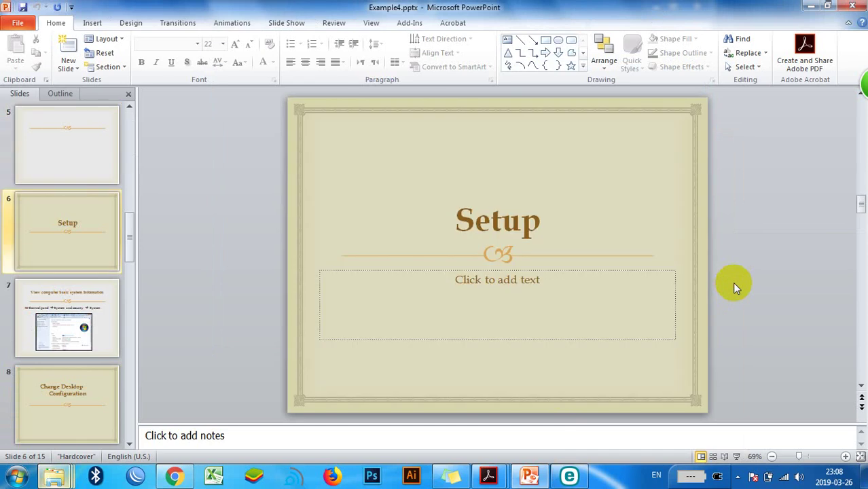
scroll(732, 281, down, 1)
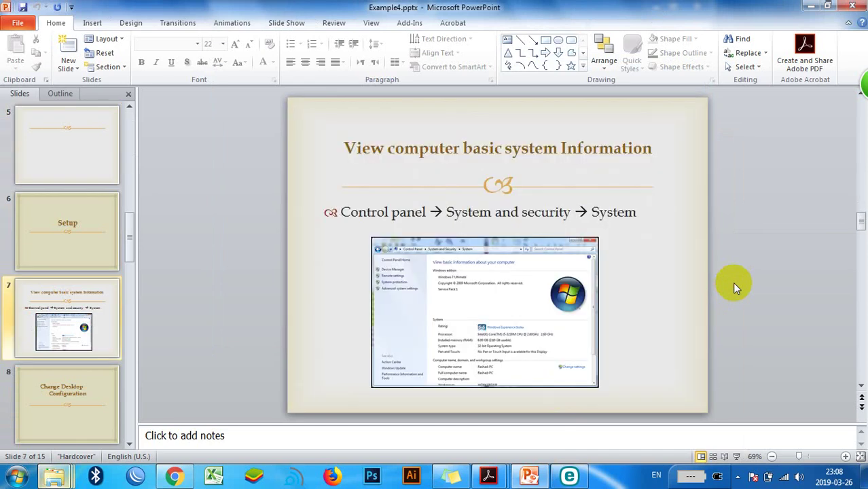
scroll(732, 282, up, 1)
scroll(732, 281, down, 1)
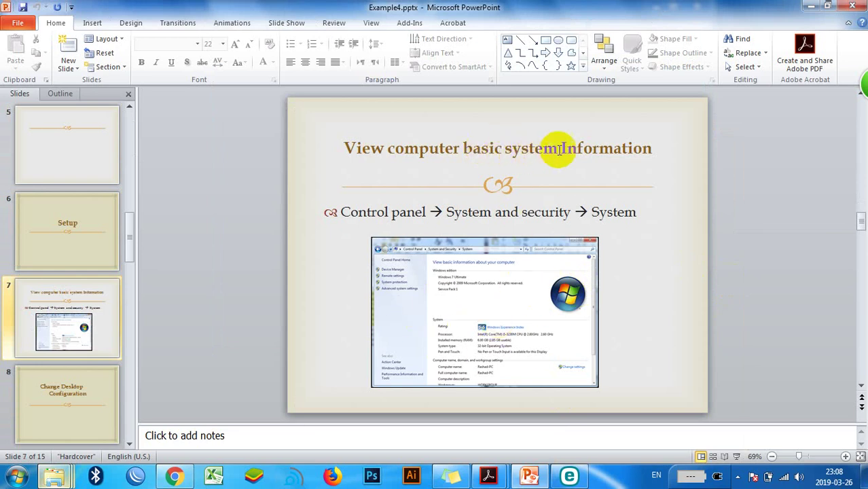
click(344, 211)
drag(344, 211, 588, 212)
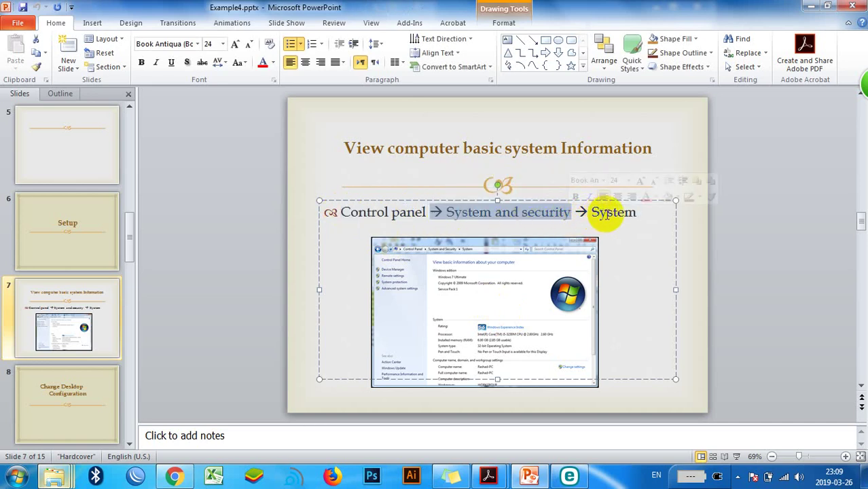
- View the computer's basic information on Control Panel's System page under System and Security, and close the window
click(17, 475)
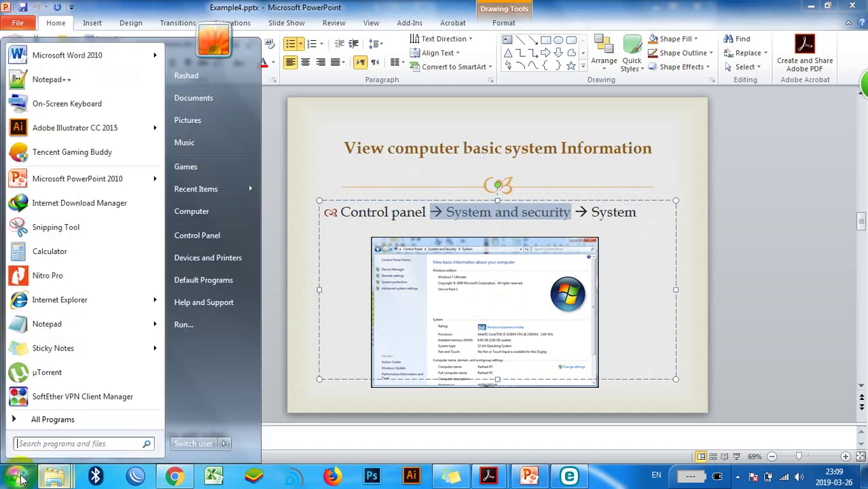
click(226, 234)
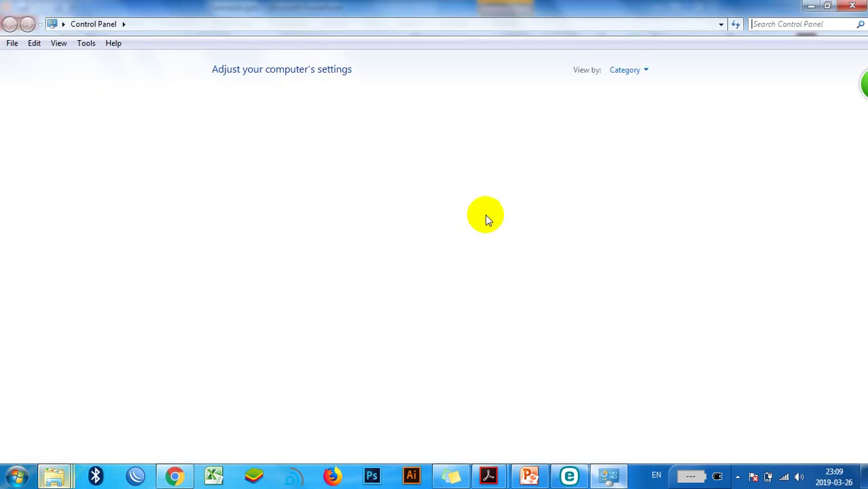
click(301, 101)
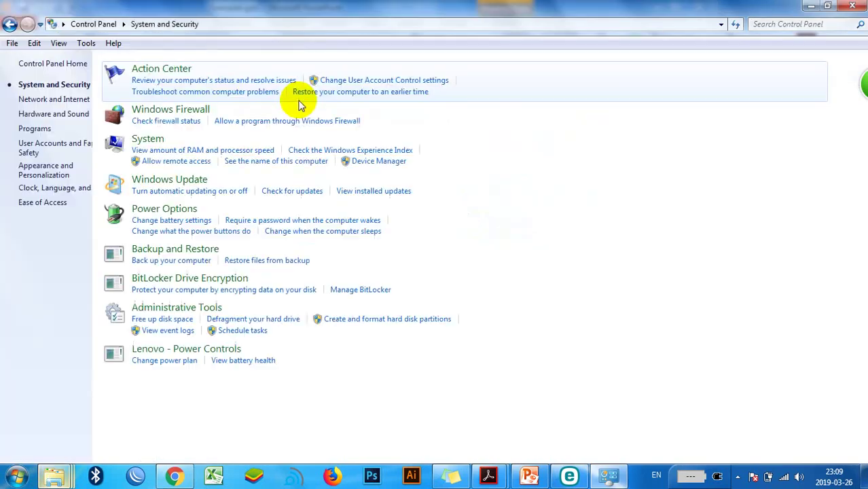
drag(436, 6, 413, 255)
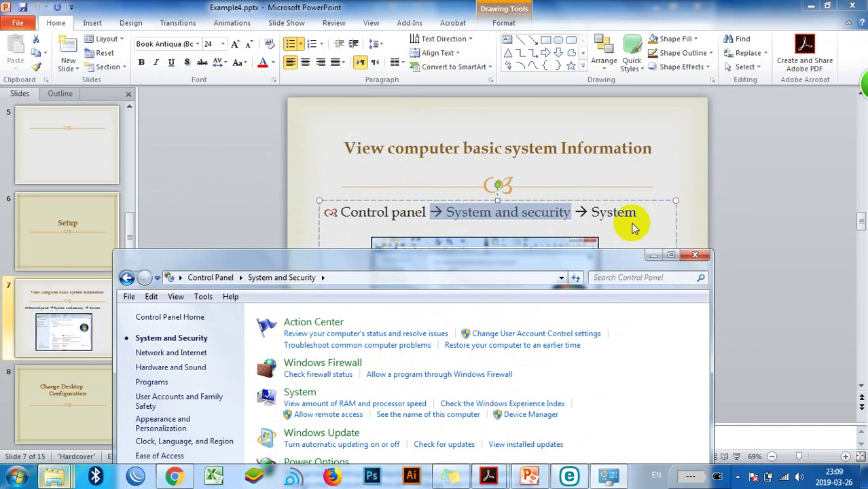
drag(559, 267, 571, 59)
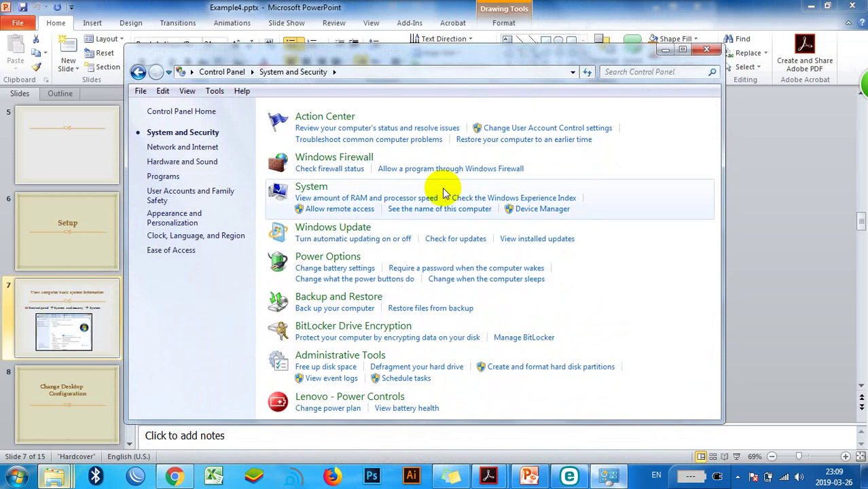
click(312, 187)
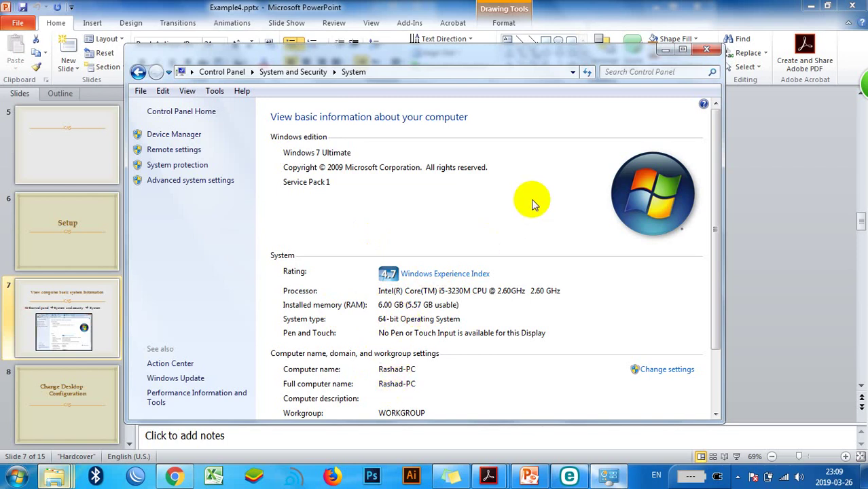
click(702, 50)
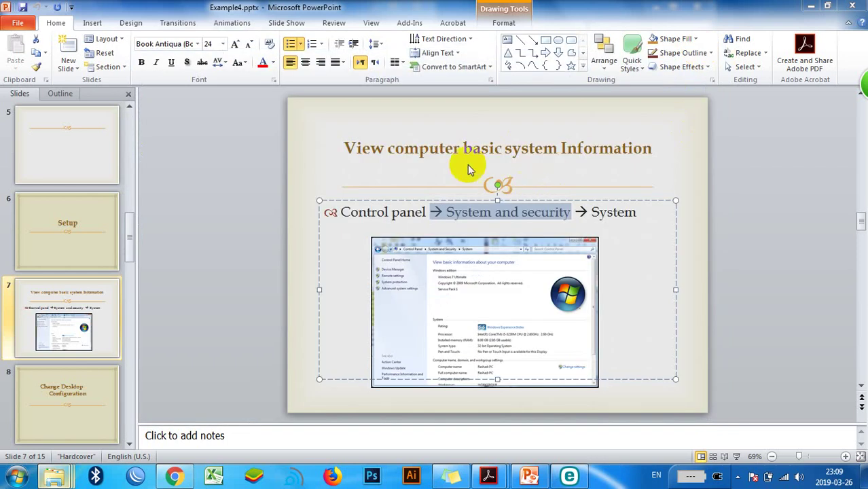
- Deselect the slide text and advance to the "Change Desktop Configuration" slide
click(210, 191)
key(Down)
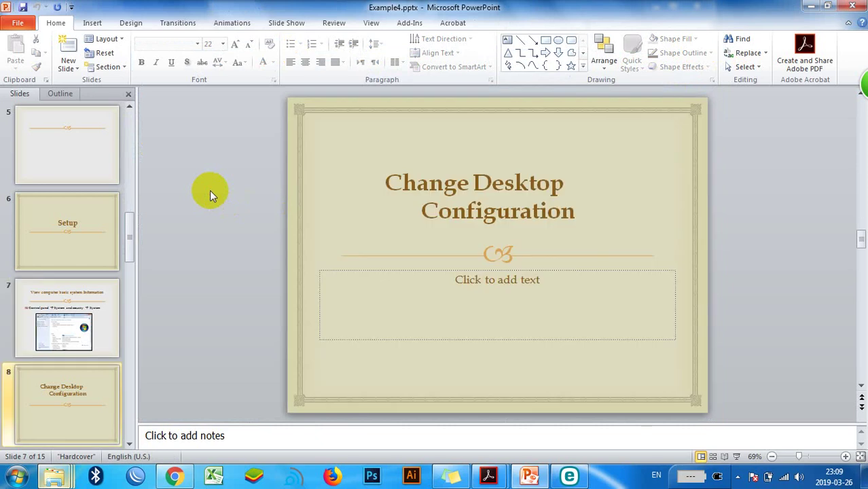
- Advance the presentation to the "Desktop Background" slide
key(Down)
key(Up)
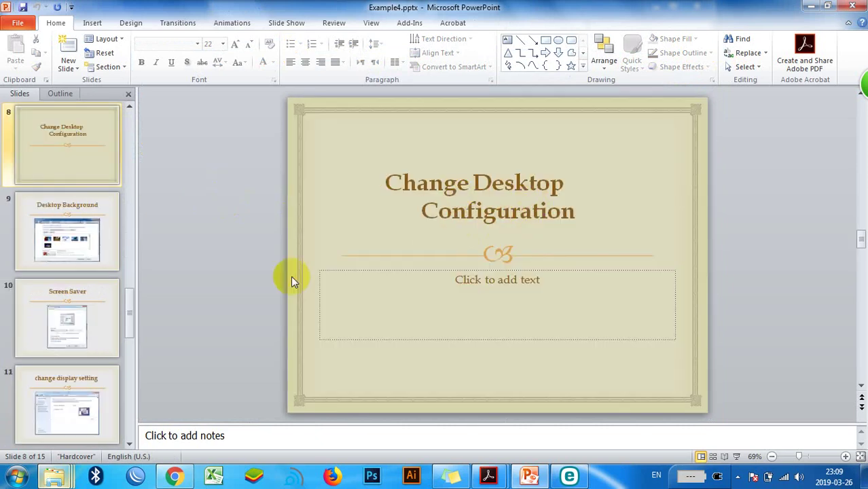
key(Down)
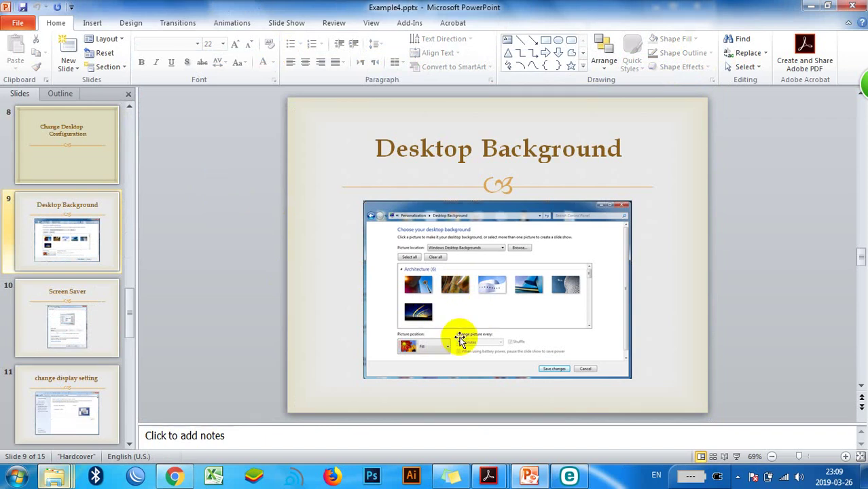
- Minimize PowerPoint and the other open windows to reveal the desktop
click(813, 6)
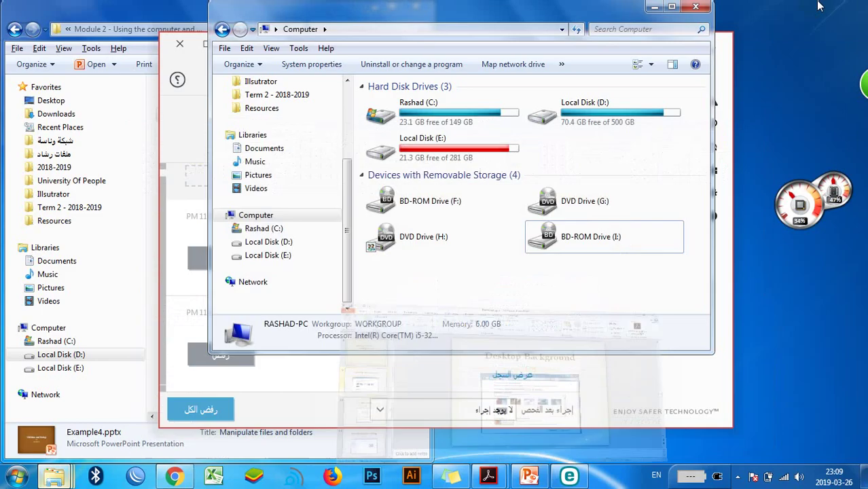
click(650, 8)
click(184, 44)
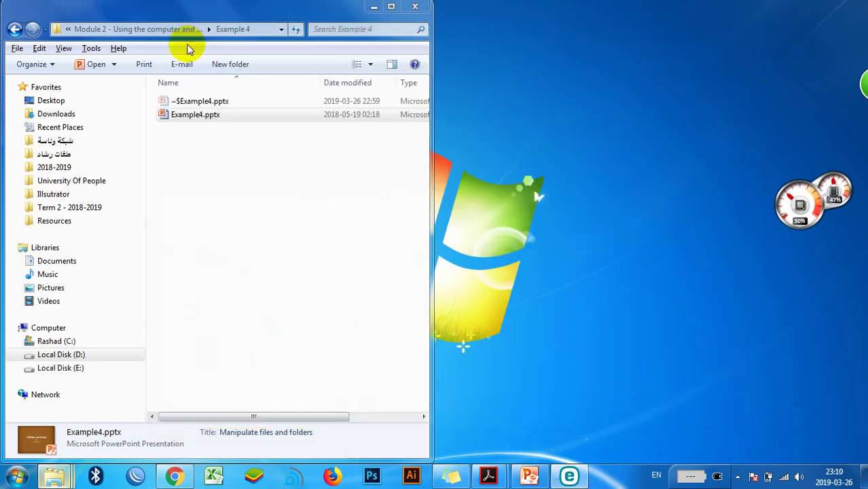
click(373, 9)
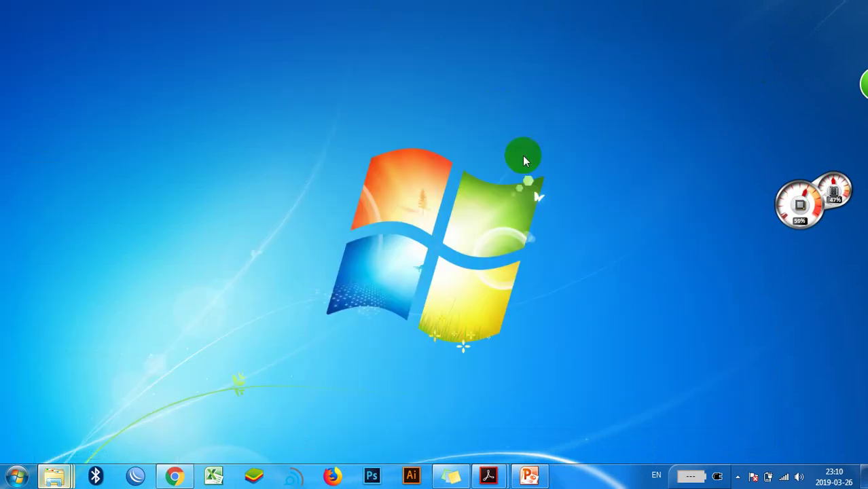
- Open the desktop's Personalization settings and apply the United States Aero theme
right_click(514, 113)
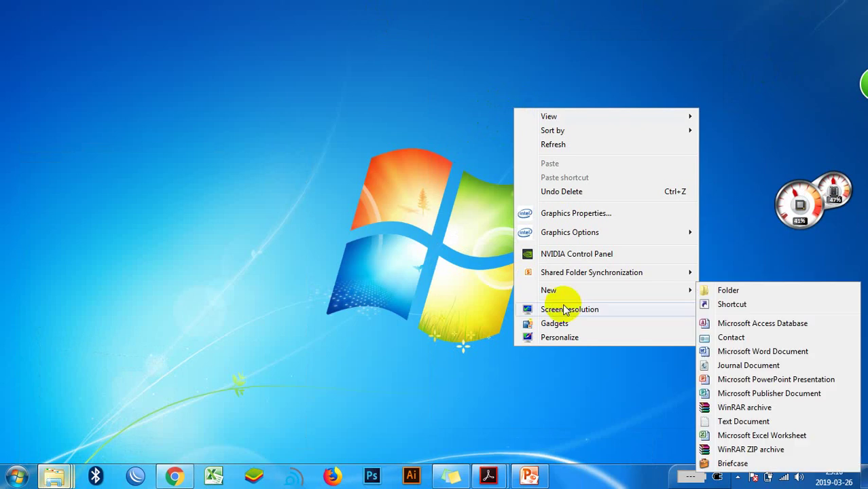
click(558, 340)
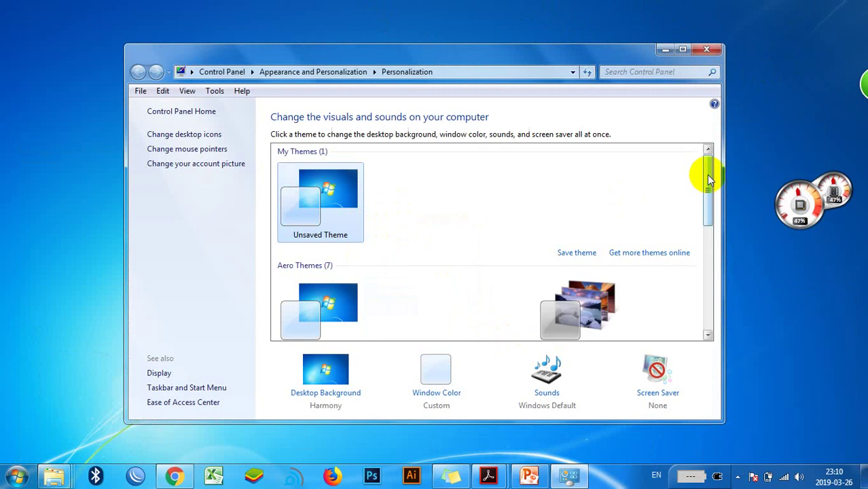
drag(707, 174, 707, 224)
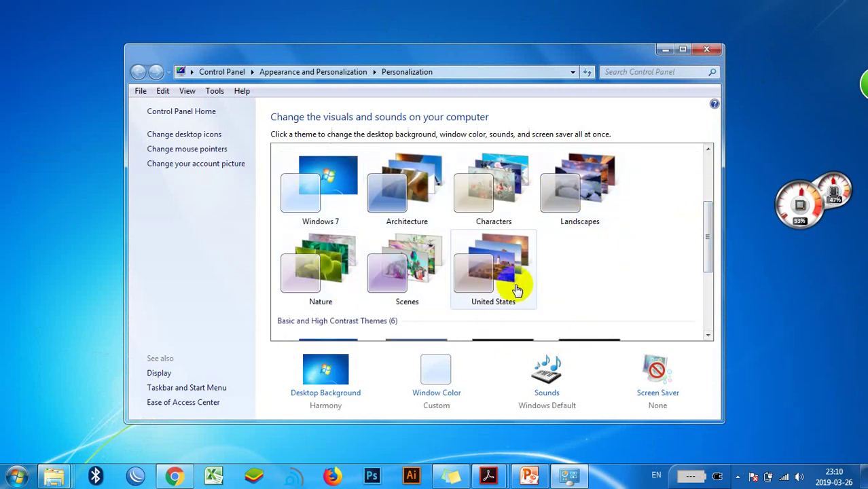
click(494, 273)
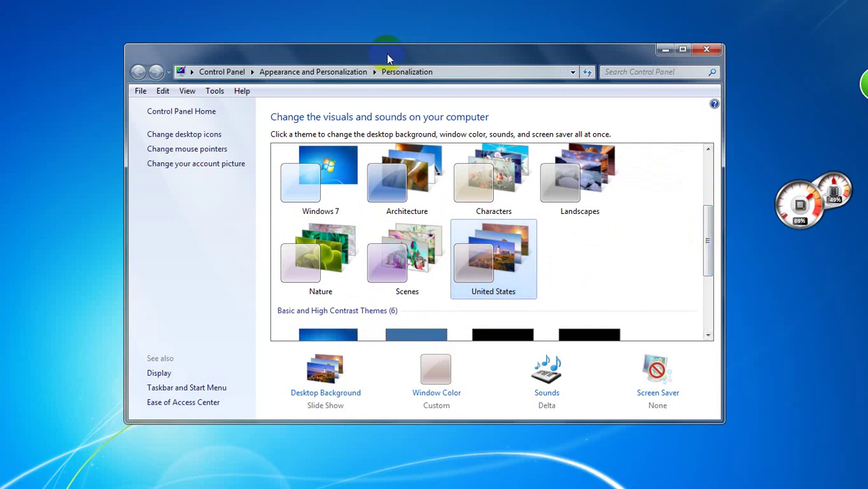
- Try the Fuchsia and Pumpkin window colors, then set the window color to Ruby and save the changes
click(445, 396)
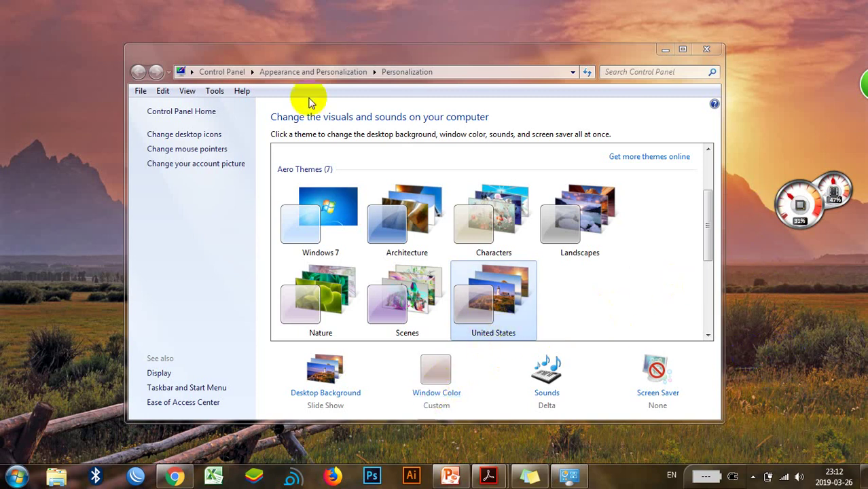
click(425, 398)
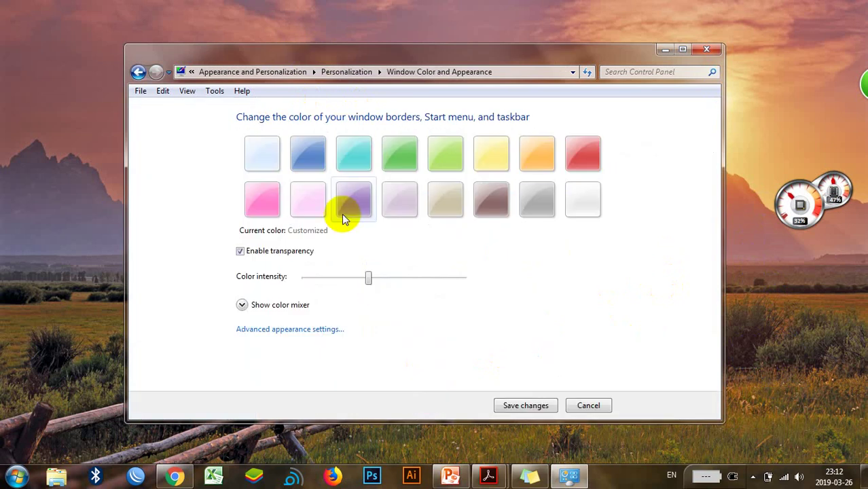
drag(193, 61, 329, 80)
click(358, 227)
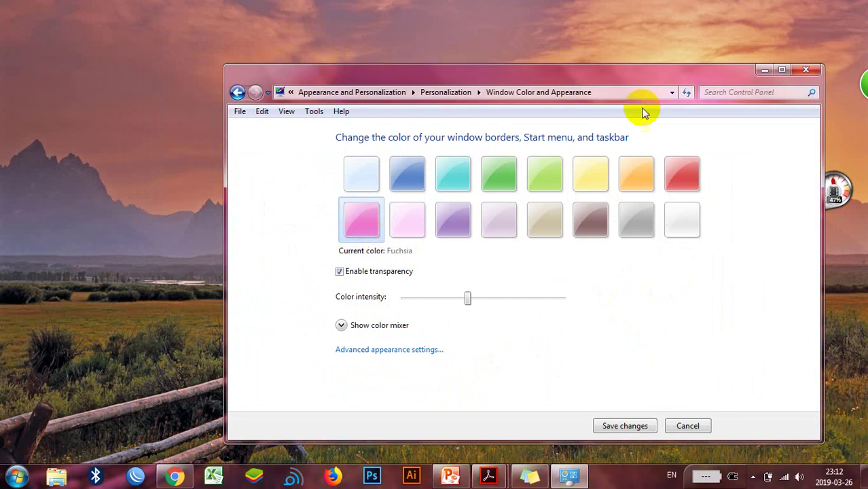
click(633, 184)
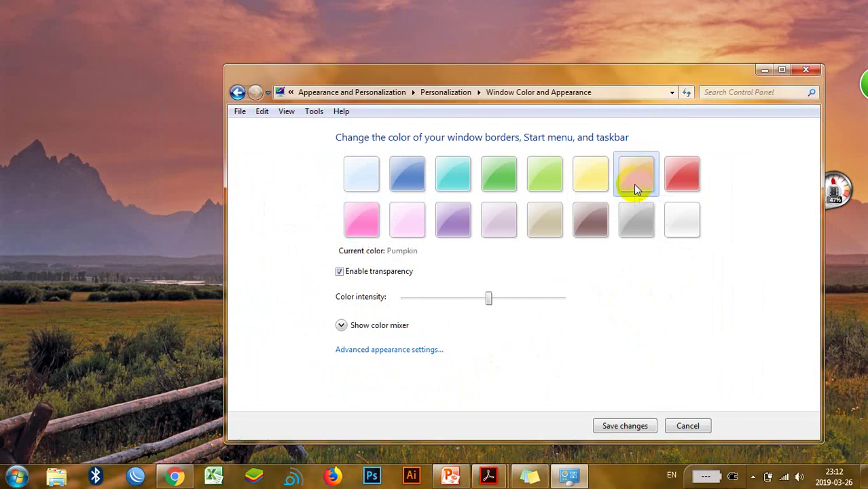
click(679, 170)
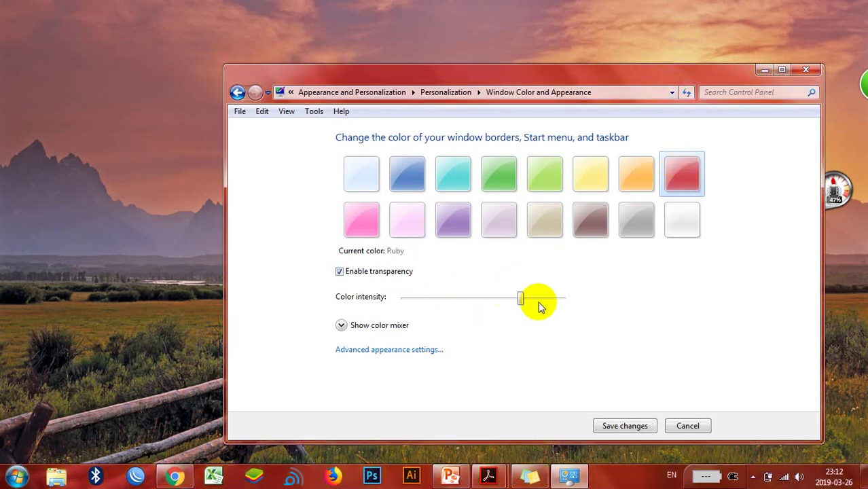
click(628, 425)
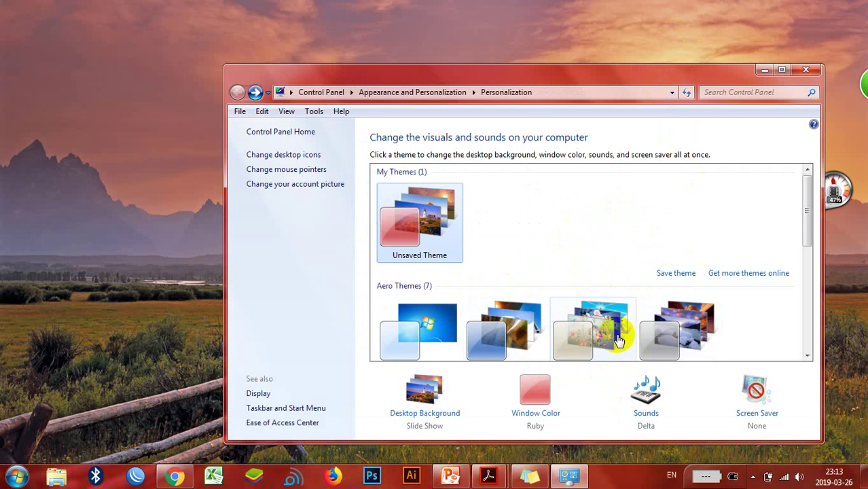
- Set the screen saver to Bubbles and confirm the screen saver settings
click(757, 415)
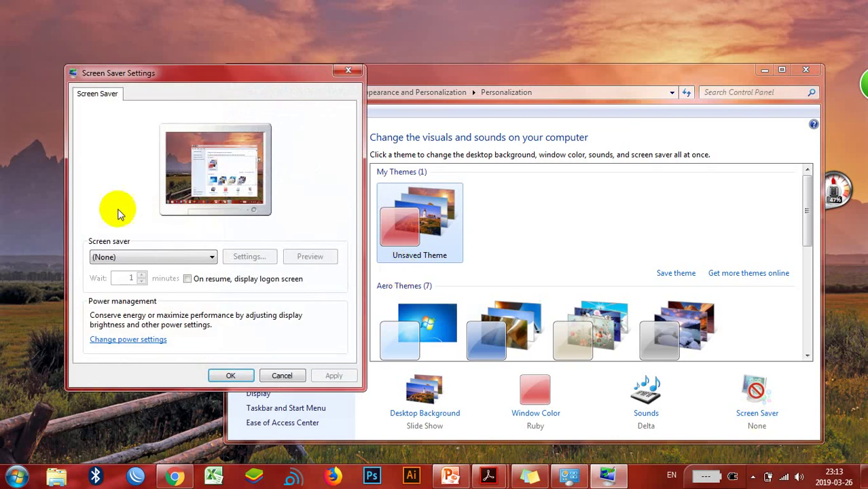
click(144, 259)
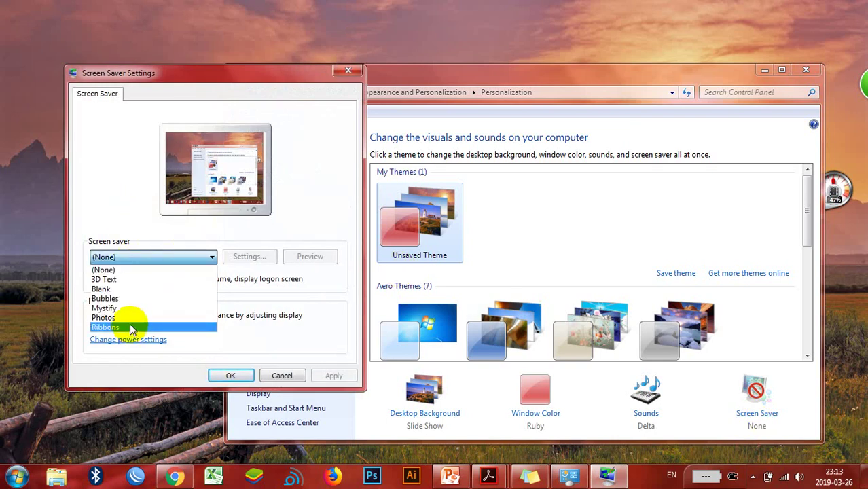
click(114, 298)
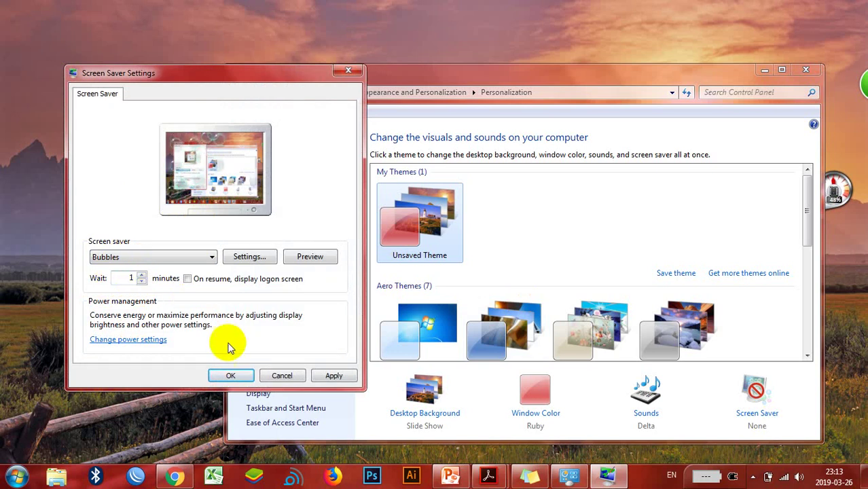
click(232, 377)
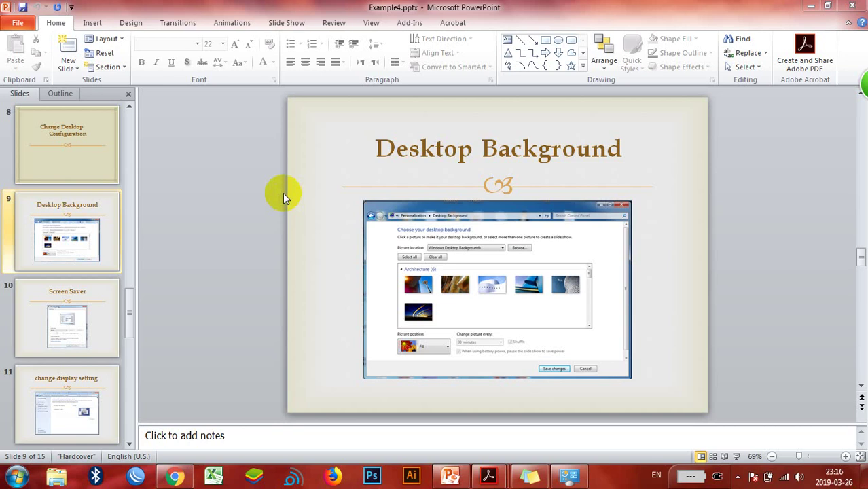
- Open the Desktop Background settings from the Personalization window and look through the Windows Desktop Backgrounds pictures
click(578, 479)
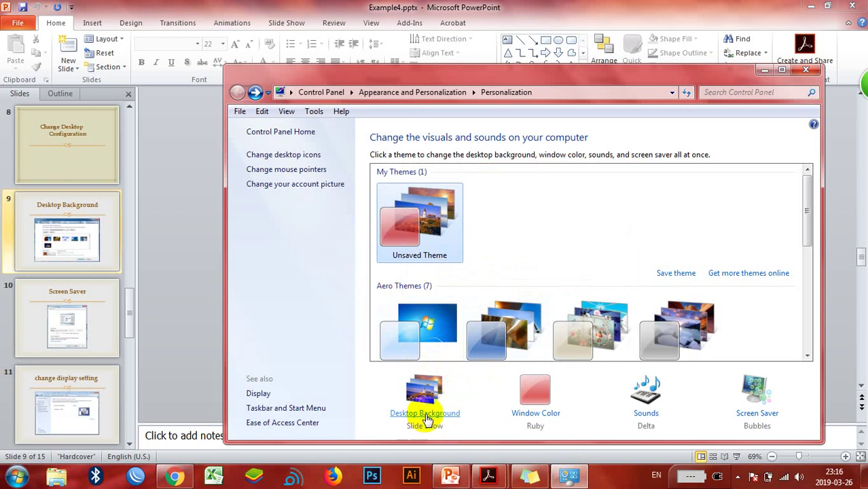
click(425, 414)
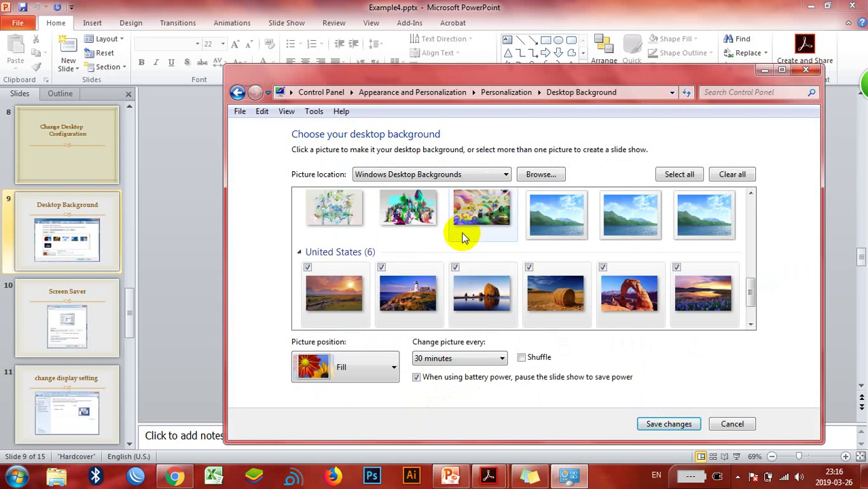
drag(747, 291, 750, 311)
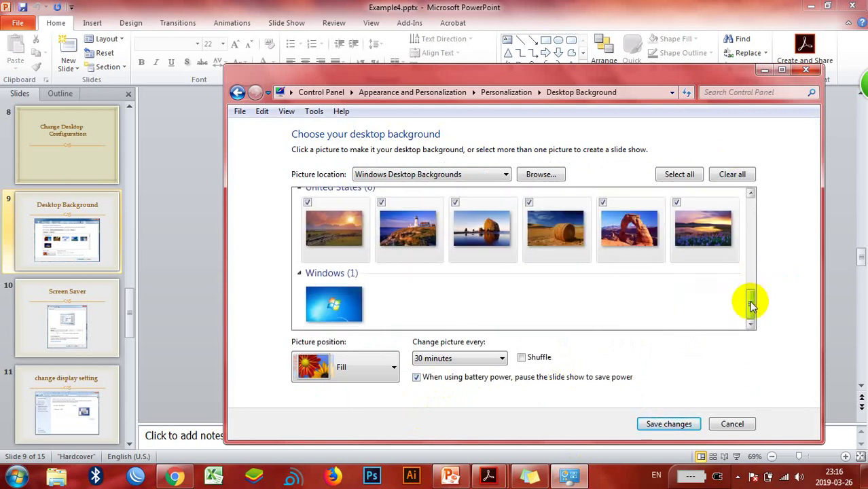
drag(750, 306, 752, 214)
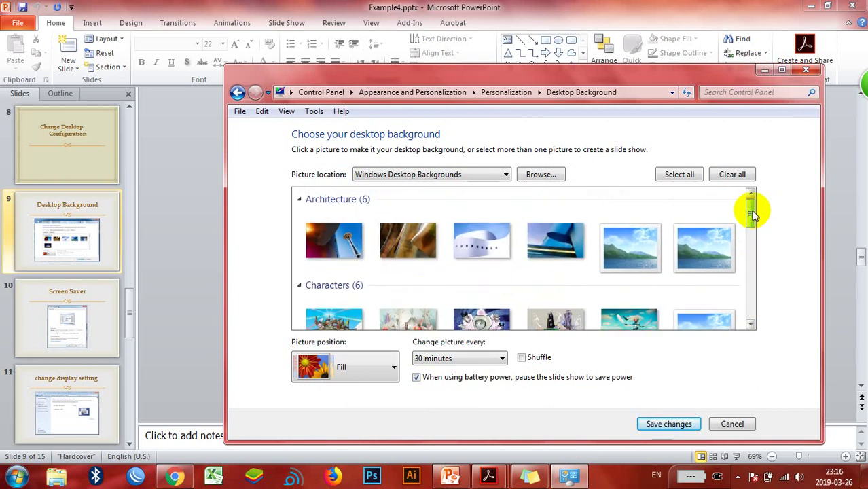
- Show the picture folder browser and the picture change interval, cancel the background settings and return to the PowerPoint presentation
click(541, 175)
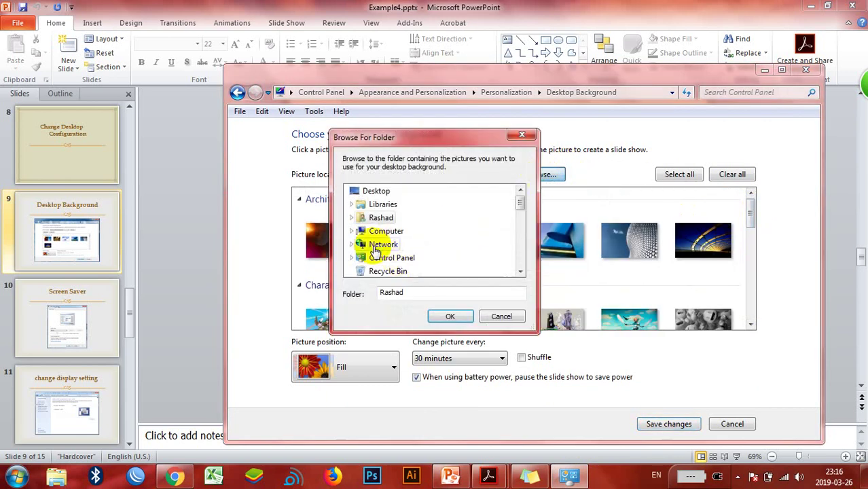
click(500, 317)
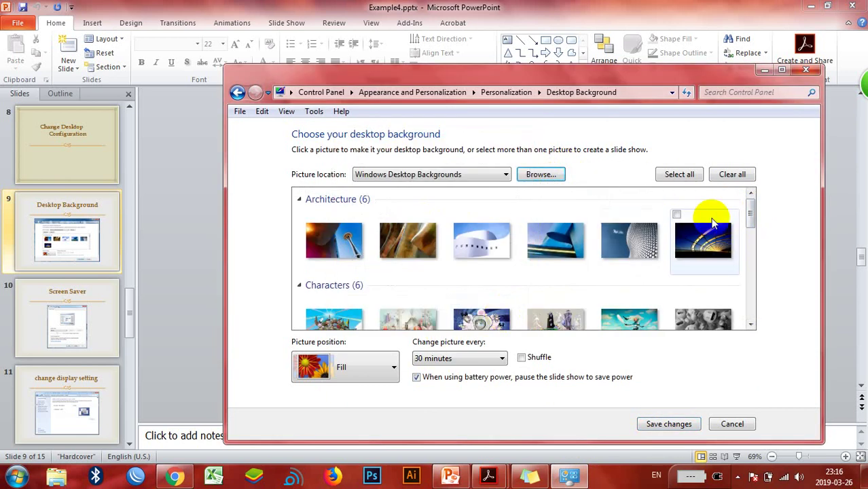
click(448, 359)
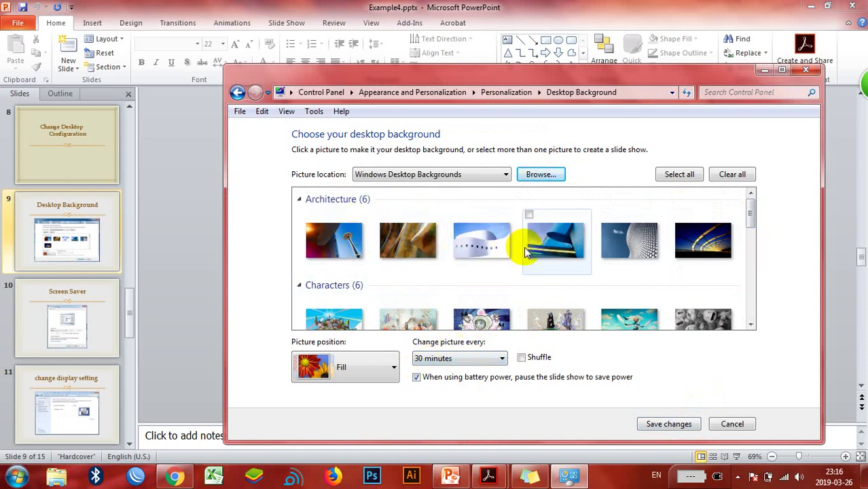
click(731, 425)
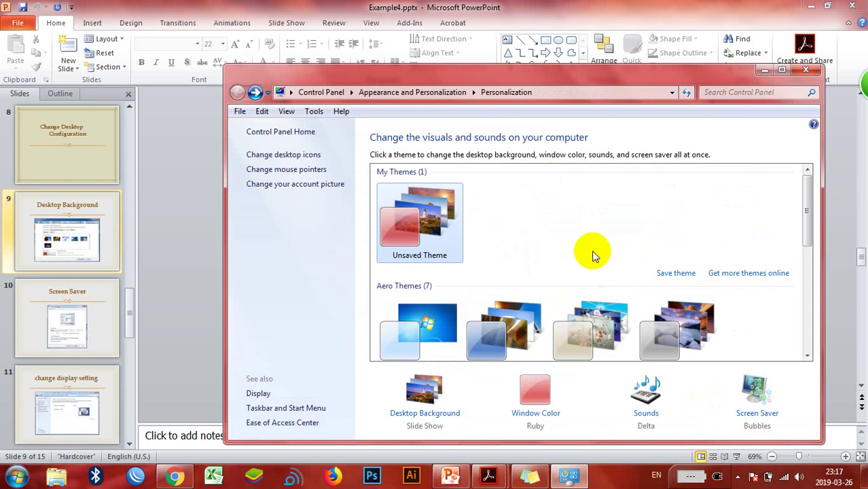
click(218, 210)
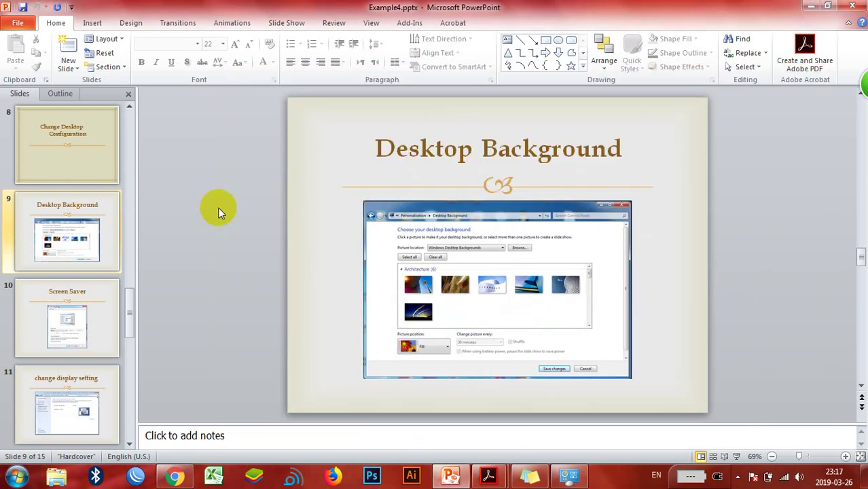
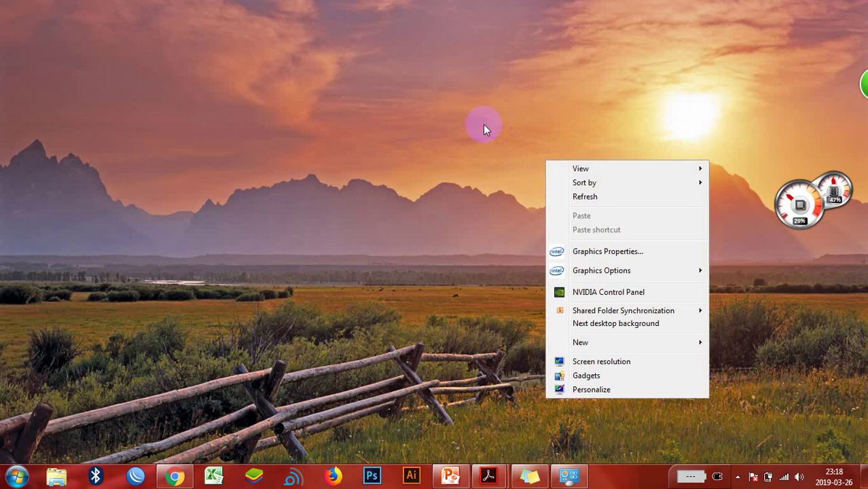
- Open the desktop's Screen Resolution settings, show the available resolution range without changing it, and switch back to PowerPoint
click(586, 362)
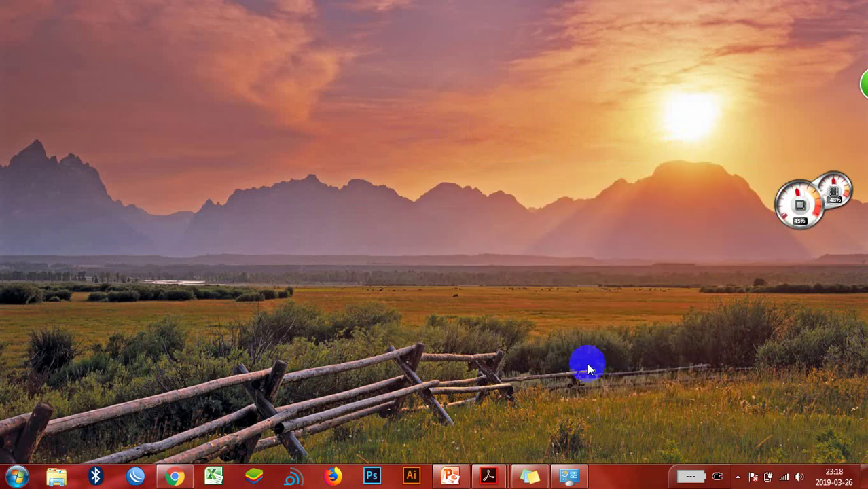
drag(506, 95, 500, 65)
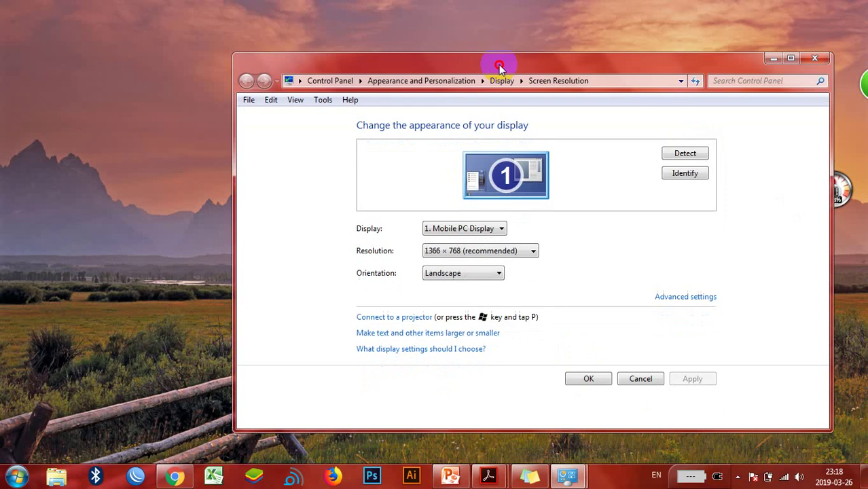
click(459, 250)
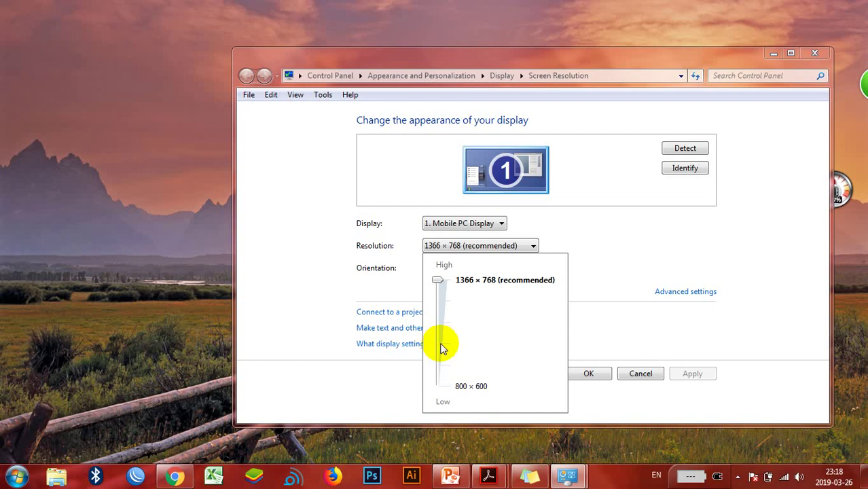
click(611, 260)
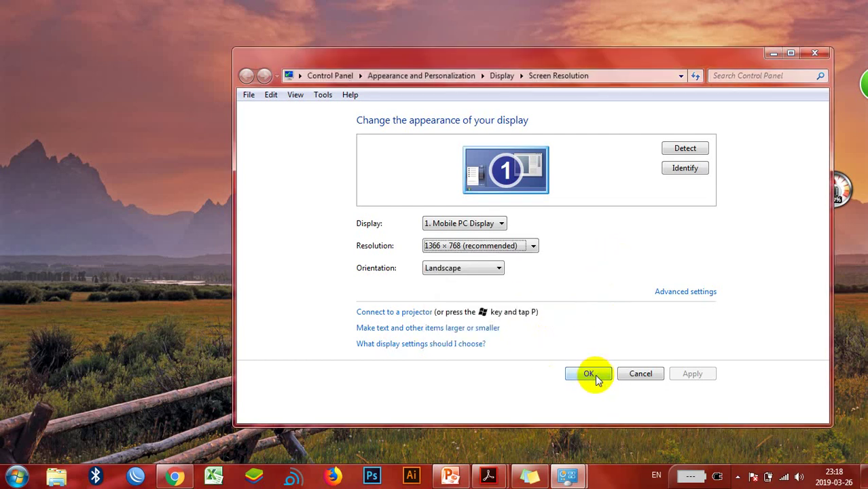
click(567, 479)
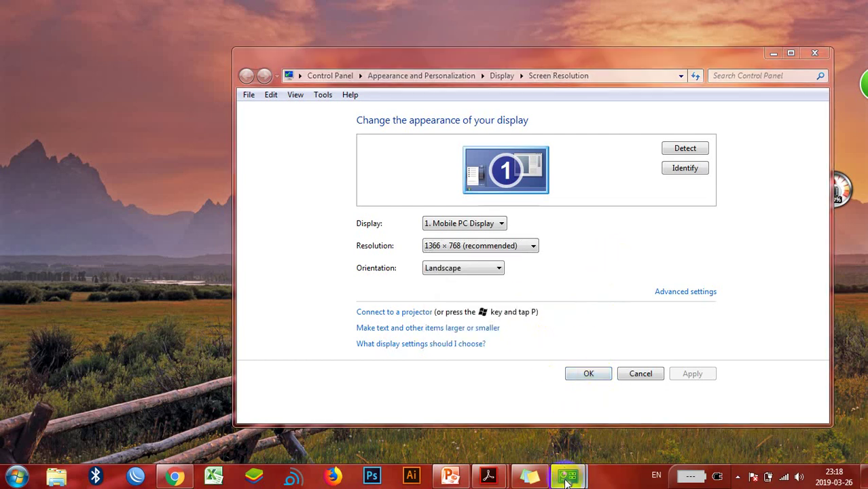
click(466, 478)
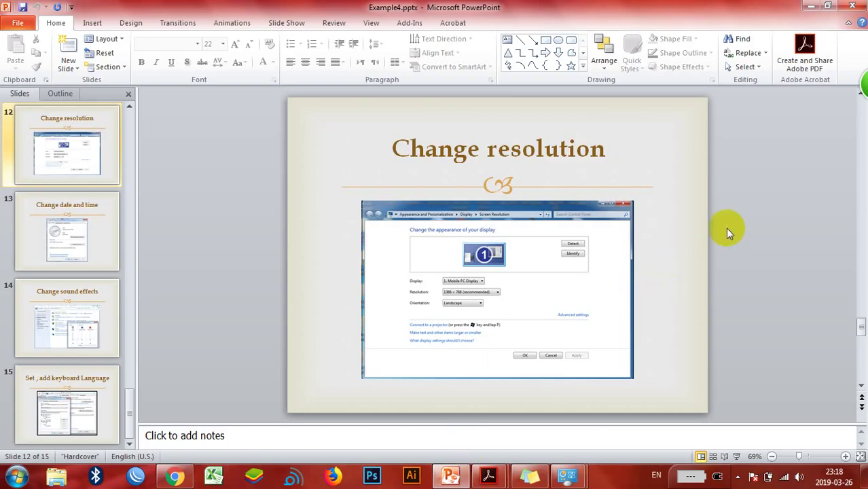
- Advance to the "Change date and time" slide and close the Display settings window left open
scroll(725, 227, down, 1)
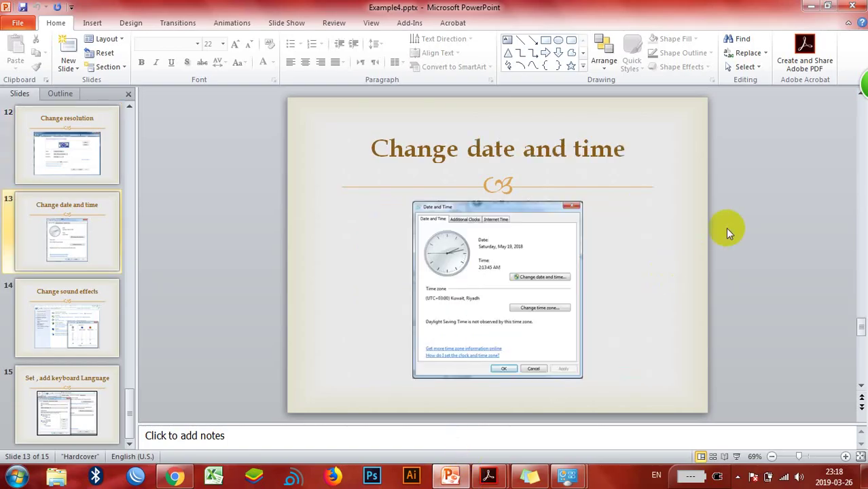
click(568, 479)
click(523, 411)
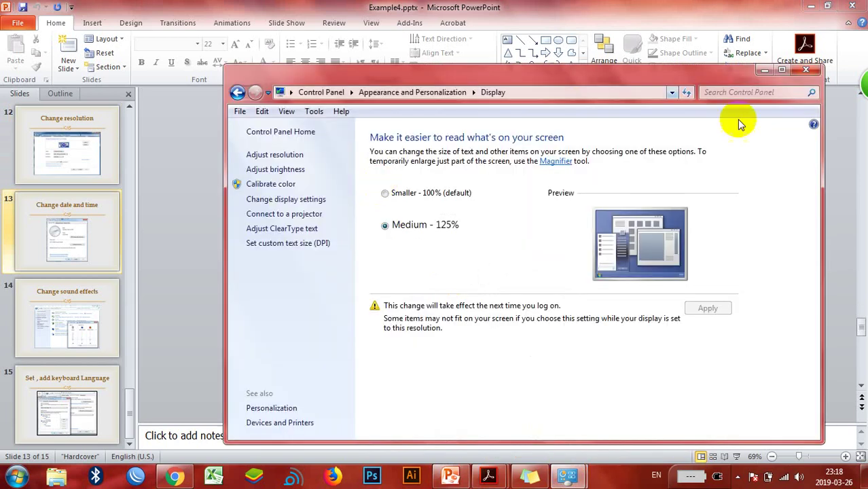
click(805, 71)
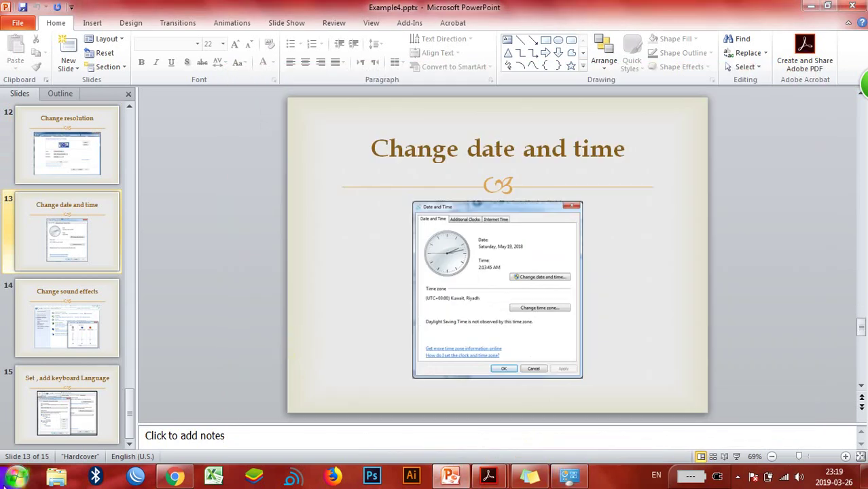
- Open the Date and Time settings from the Control Panel's Clock, Language, and Region category
key(super)
click(190, 231)
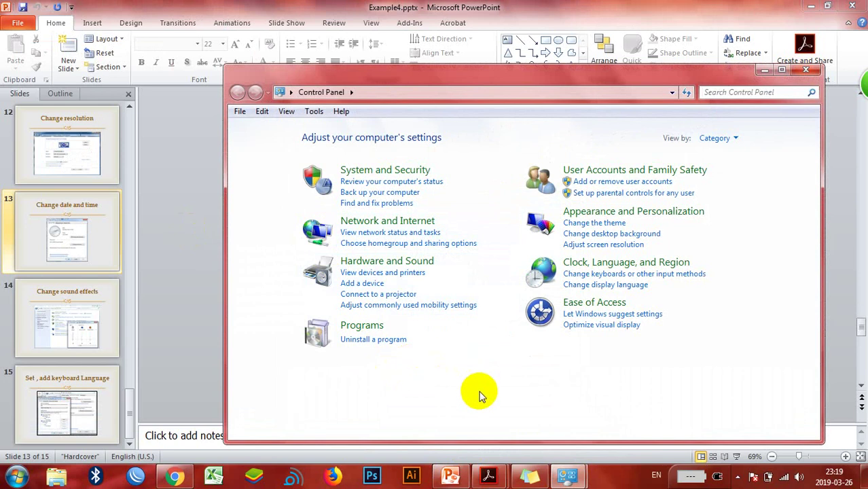
click(608, 263)
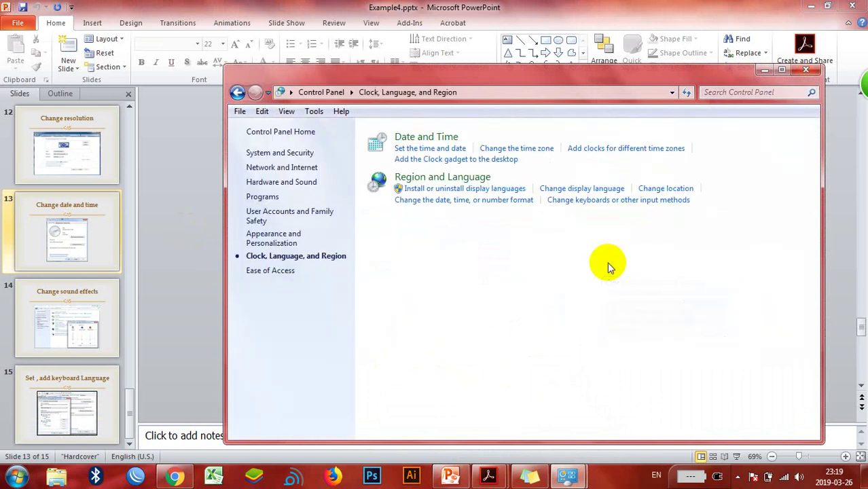
click(427, 139)
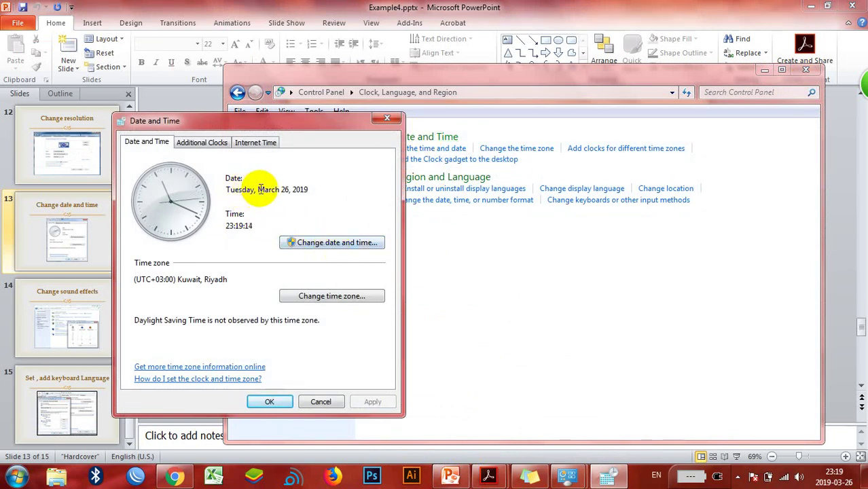
- Show the dialog for changing the date and time, cancel without changes and switch back to the PowerPoint presentation
click(323, 245)
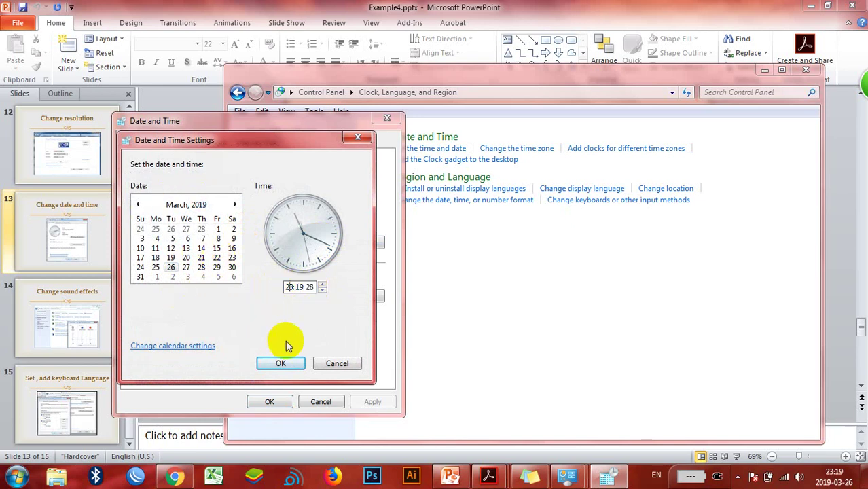
click(332, 363)
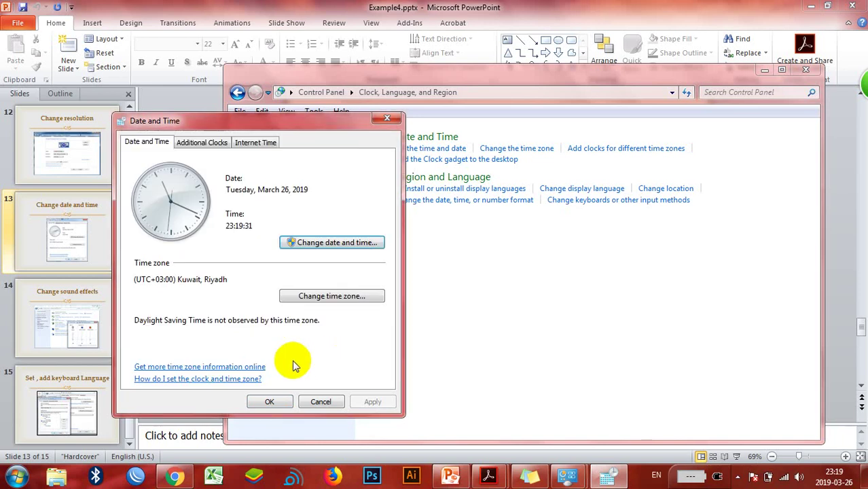
click(321, 401)
click(206, 209)
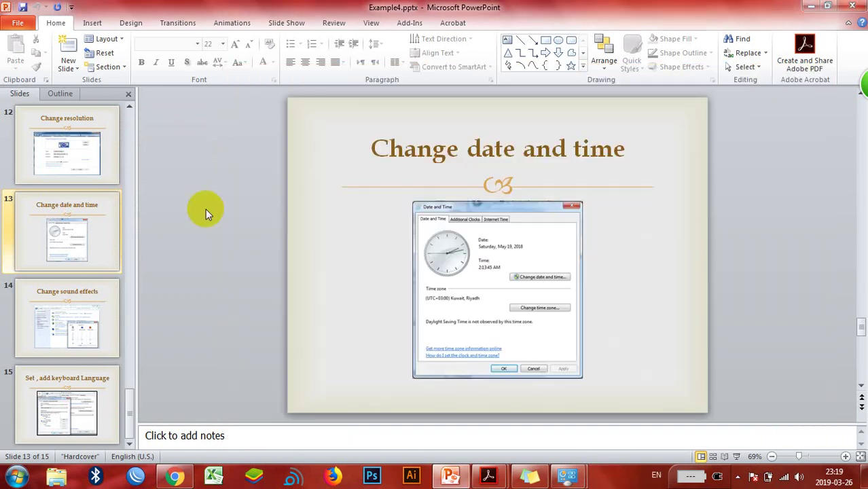
- Advance to the "Change sound effects" slide and open the Sound settings from the Control Panel's Hardware and Sound category
key(Page_Down)
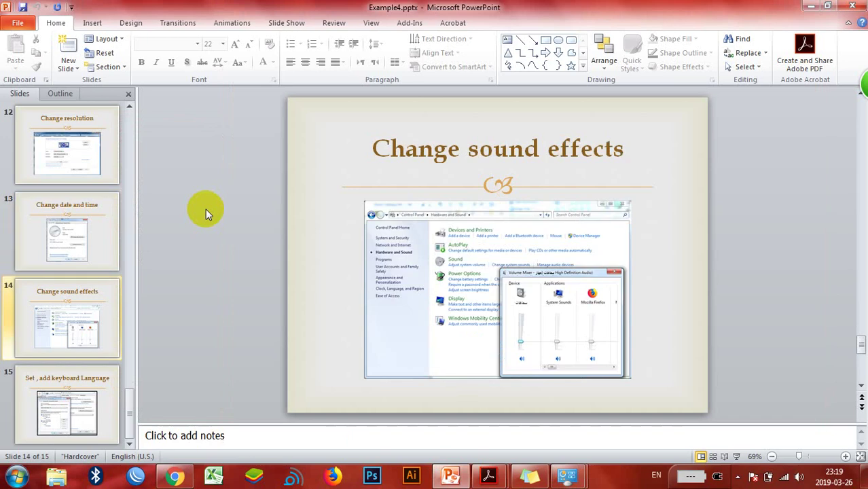
click(11, 478)
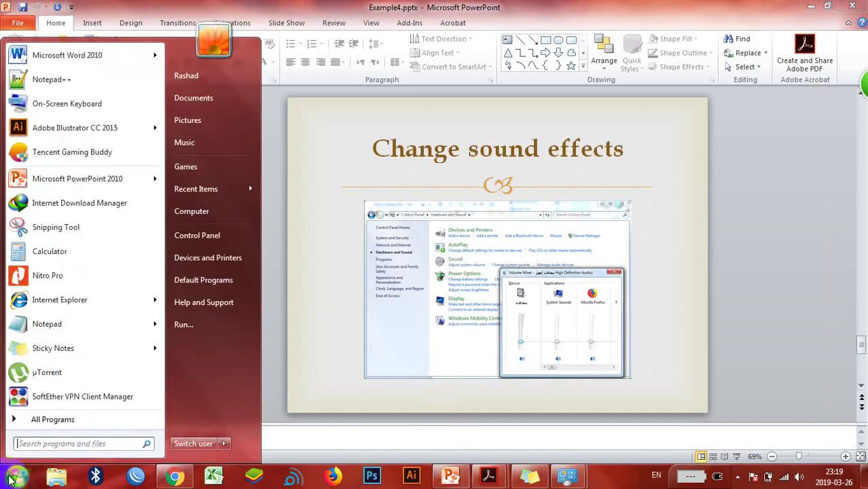
click(213, 242)
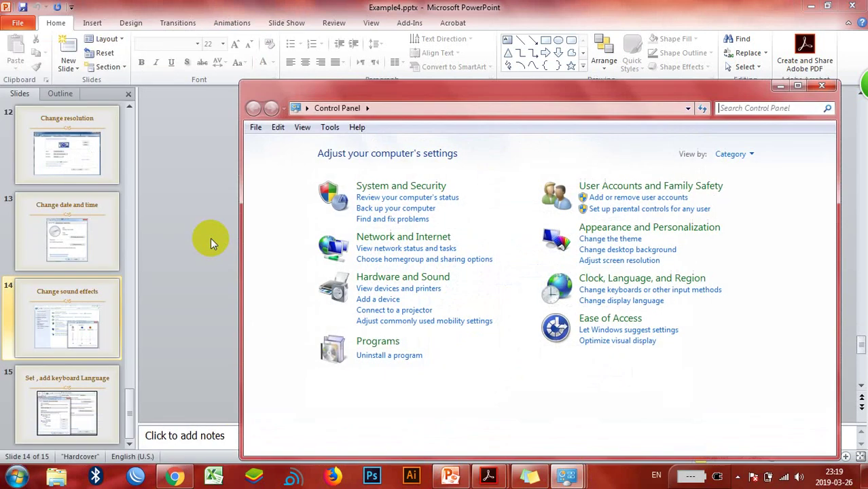
click(392, 280)
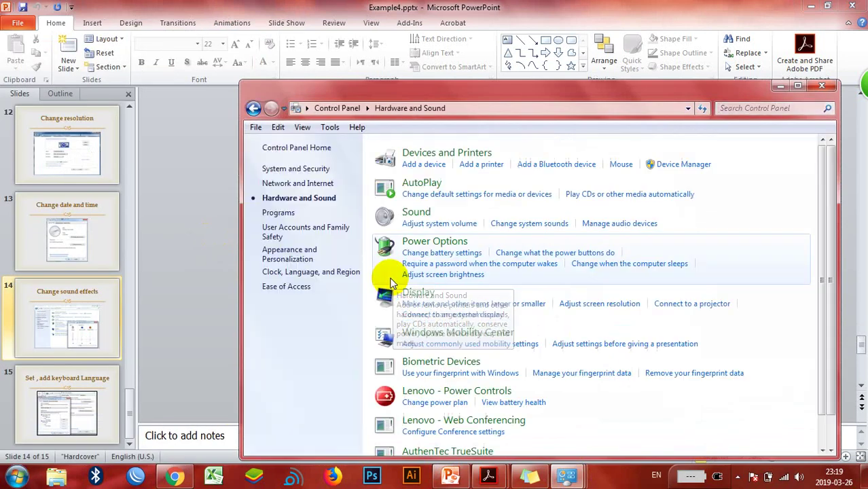
click(425, 213)
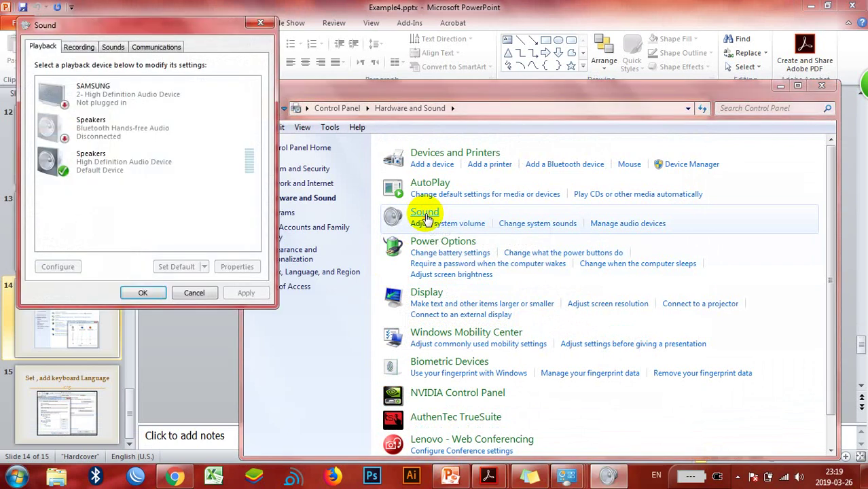
- Look through the playback devices, recording devices and system sound scheme, close the Sound settings and return to PowerPoint
drag(149, 26, 256, 39)
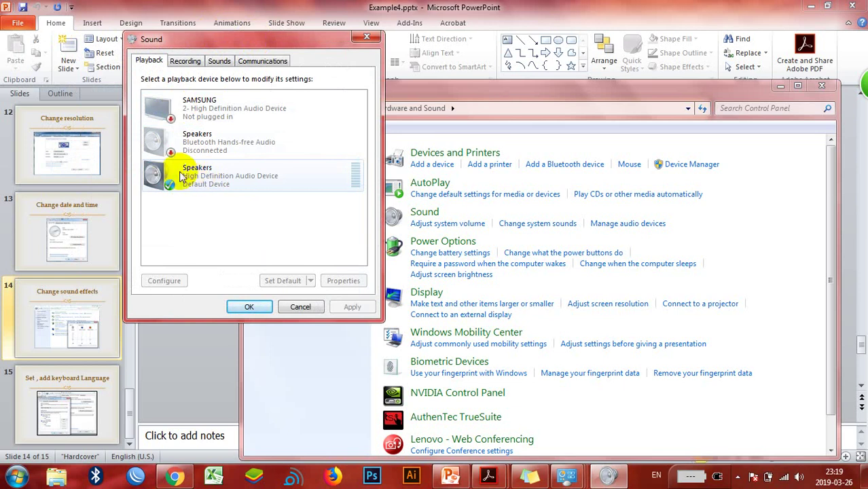
click(185, 62)
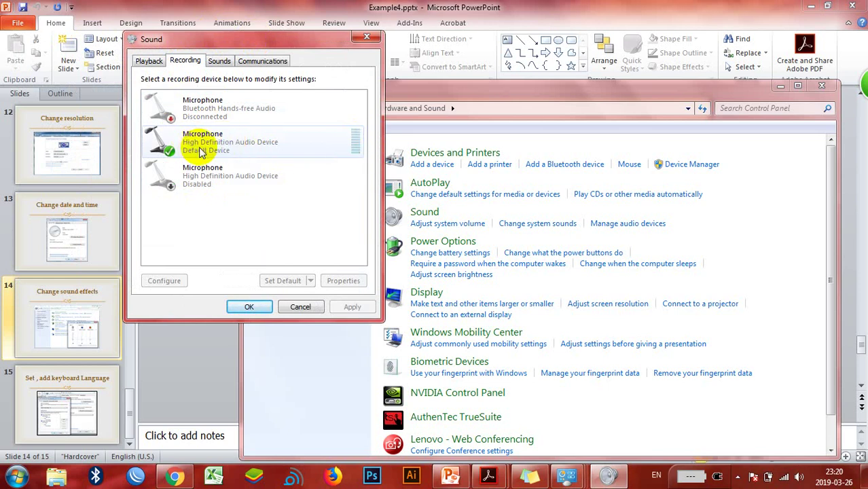
click(219, 61)
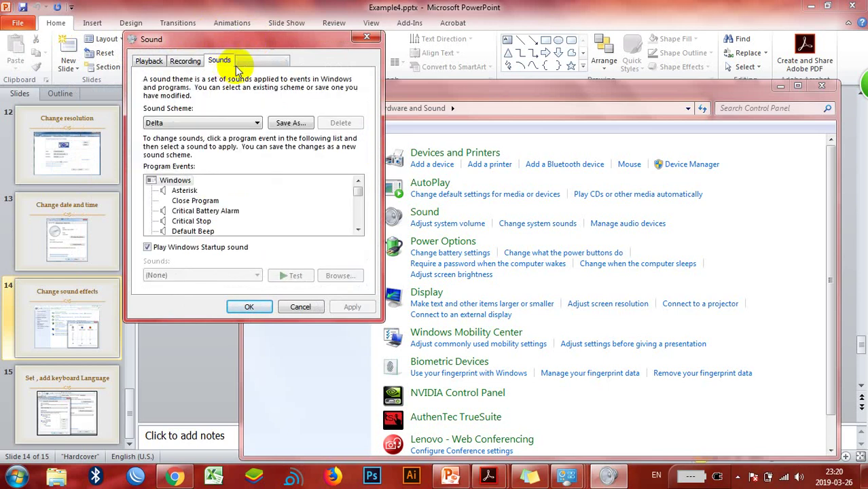
click(365, 38)
click(211, 225)
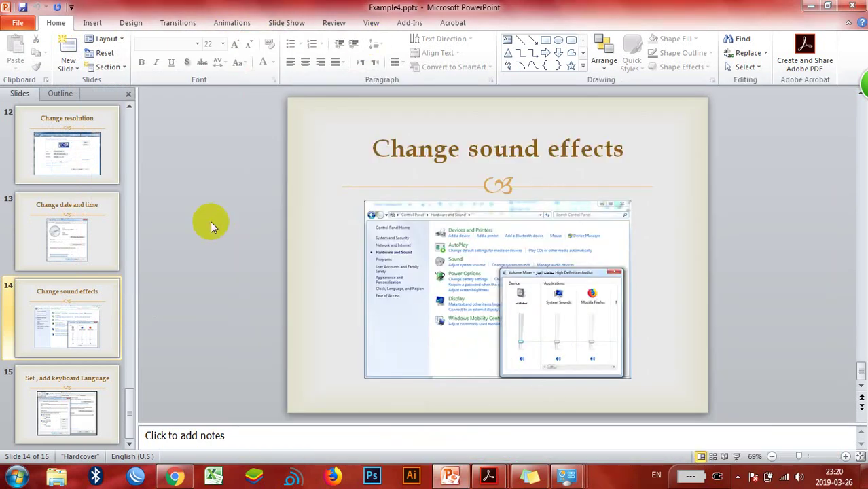
- Advance to the "Set , add keyboard Language" slide, show the taskbar's list of input languages and dismiss it without switching
scroll(210, 221, down, 1)
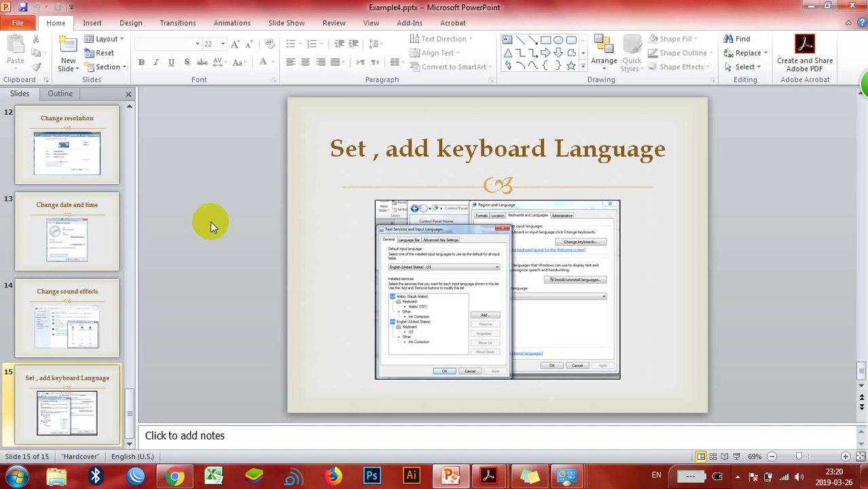
click(656, 477)
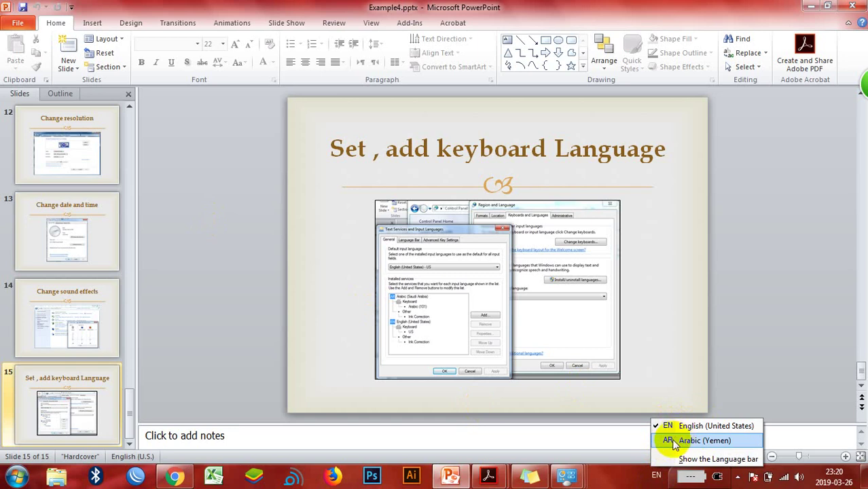
click(732, 343)
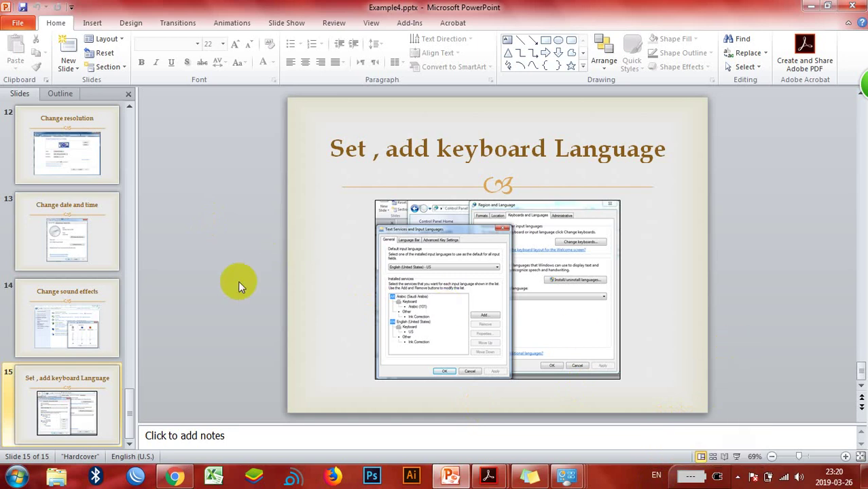
- Open Region and Language from the Control Panel and show the installed keyboards in Text Services and Input Languages
click(15, 477)
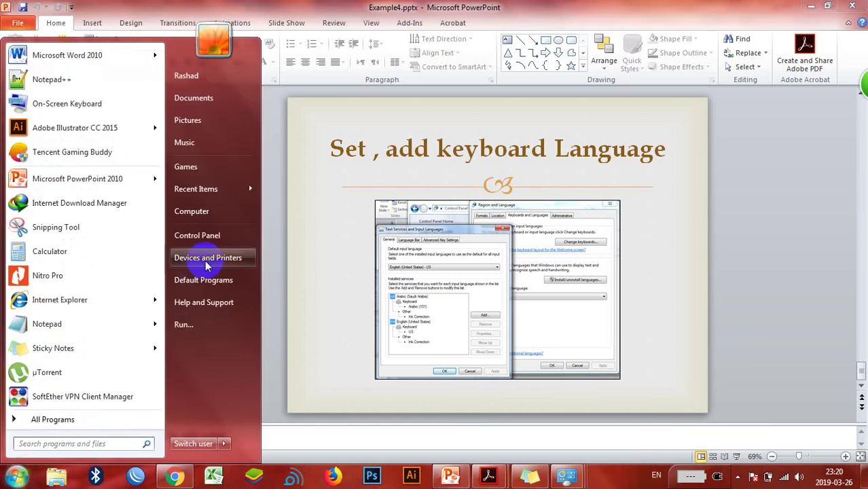
click(211, 239)
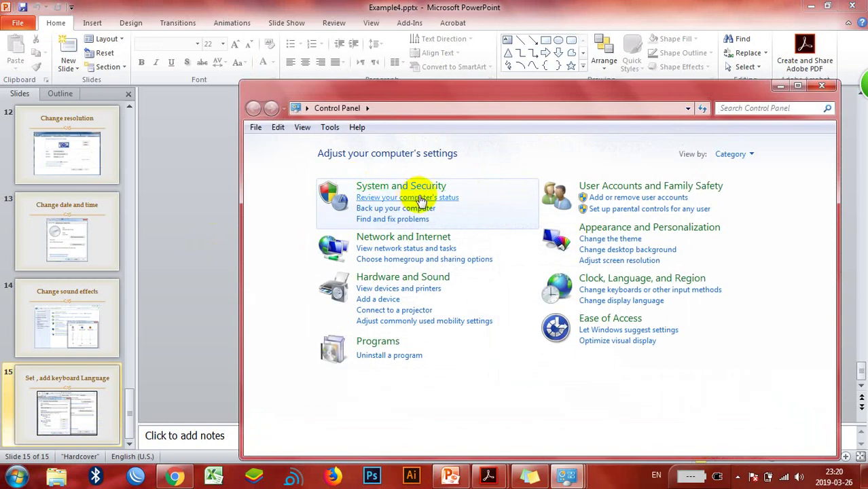
click(625, 282)
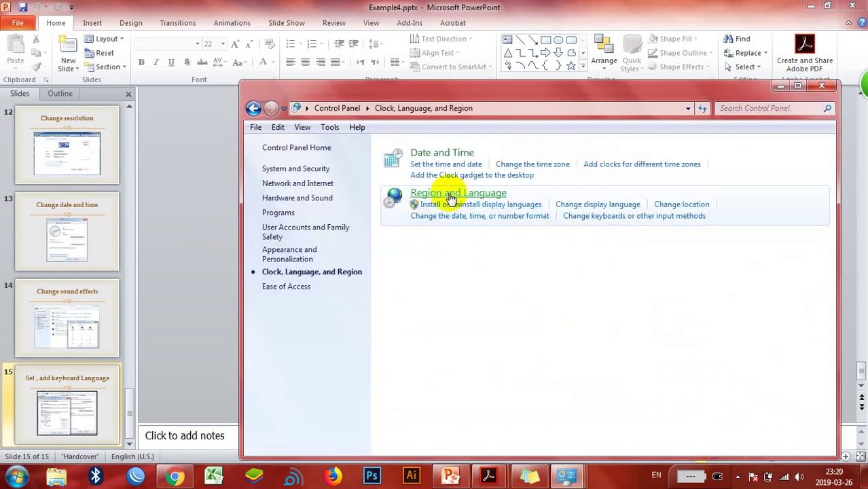
click(453, 196)
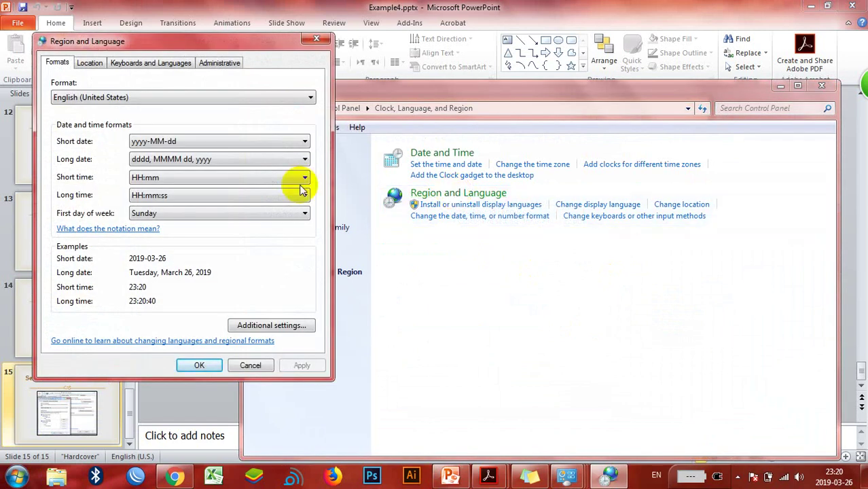
drag(216, 42, 391, 41)
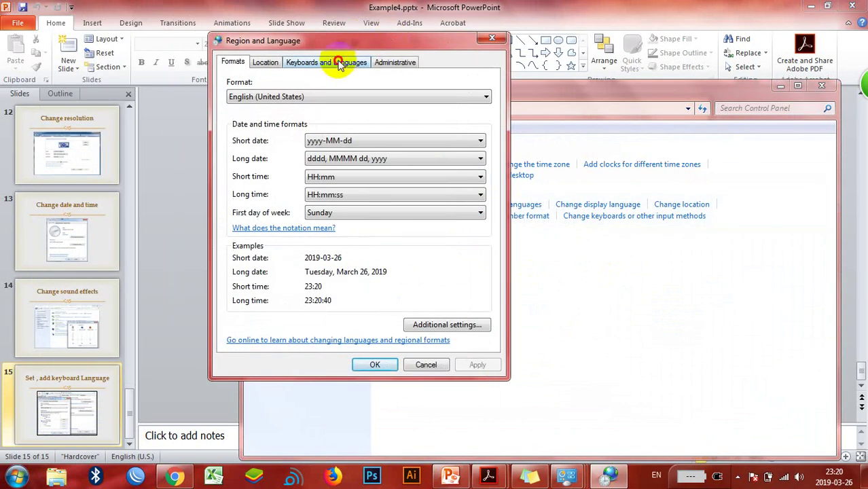
click(339, 63)
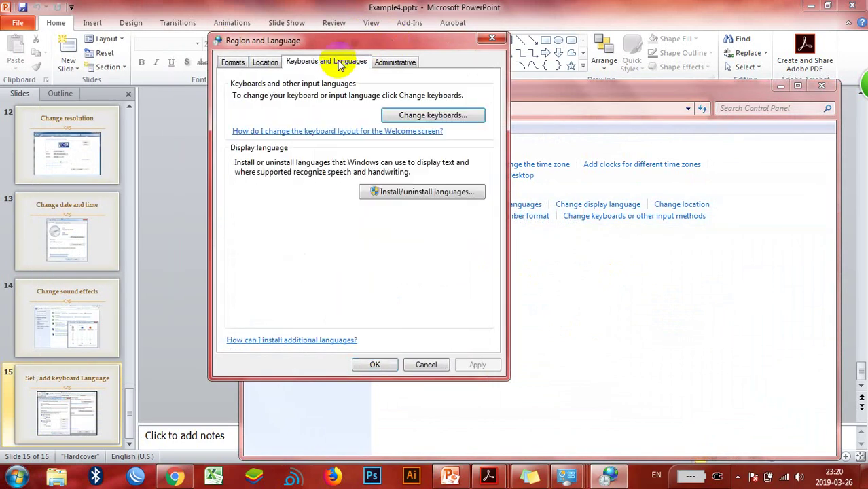
click(429, 117)
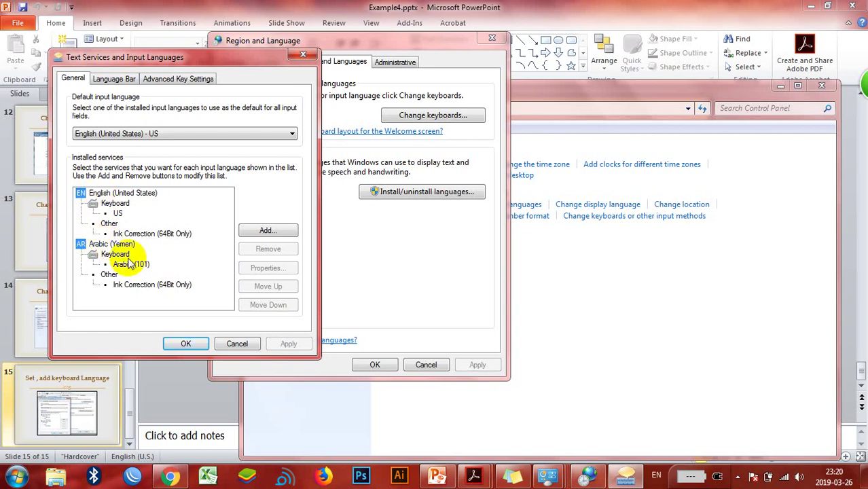
- Browse the input languages available to add and show the keyboard layouts for German (Germany)
click(263, 230)
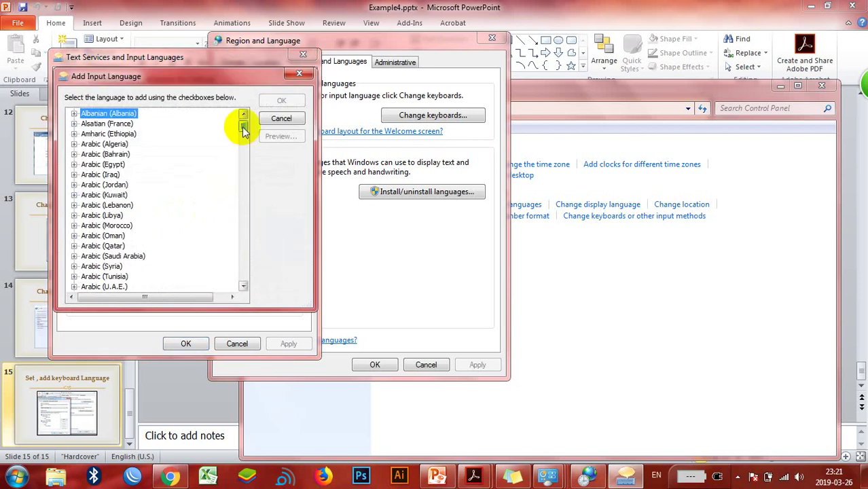
drag(243, 128, 243, 185)
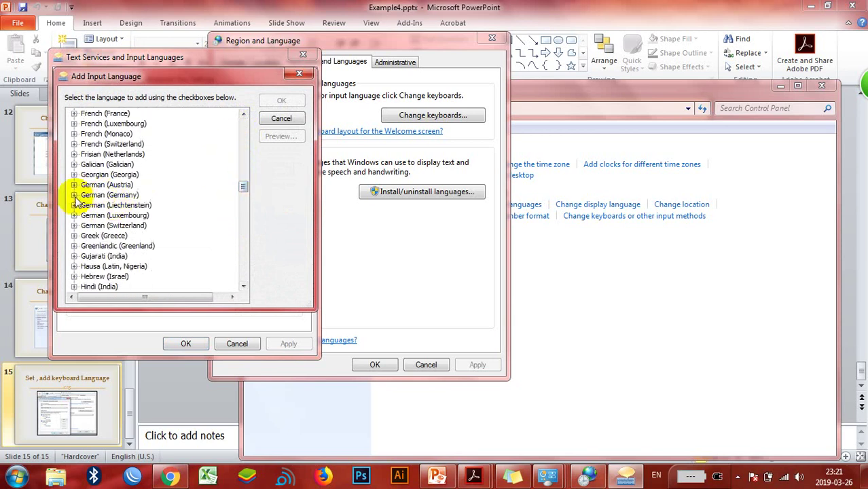
click(74, 195)
click(87, 205)
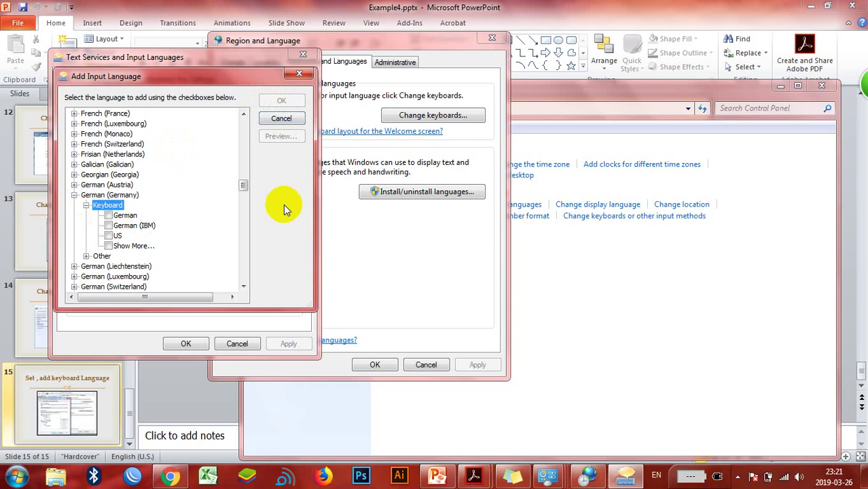
- Cancel adding an input language, dismiss the keyboard and region settings without changes, and return to the PowerPoint presentation
click(286, 119)
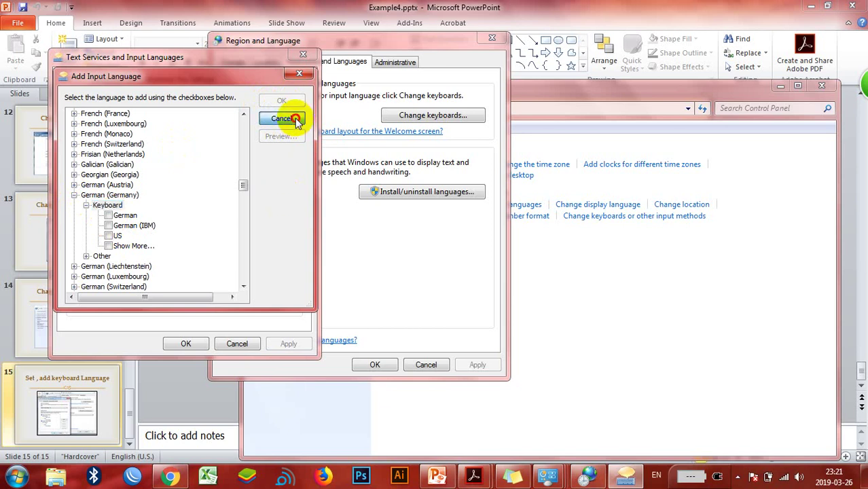
click(238, 344)
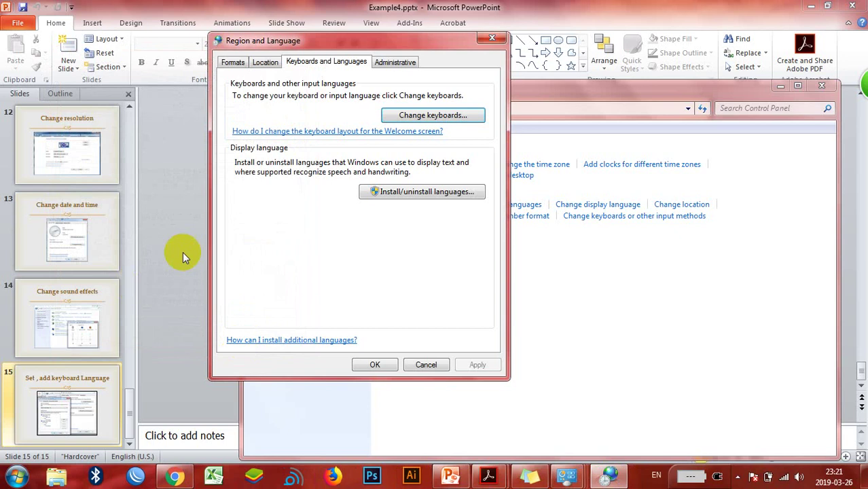
click(430, 366)
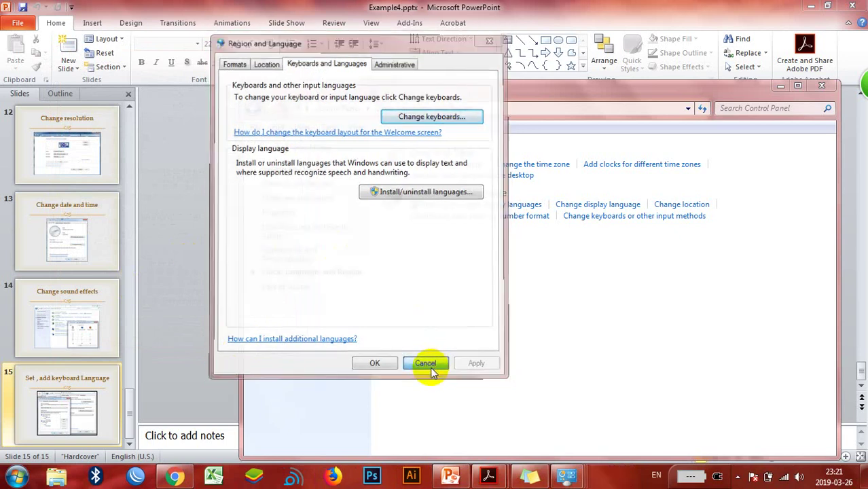
click(218, 309)
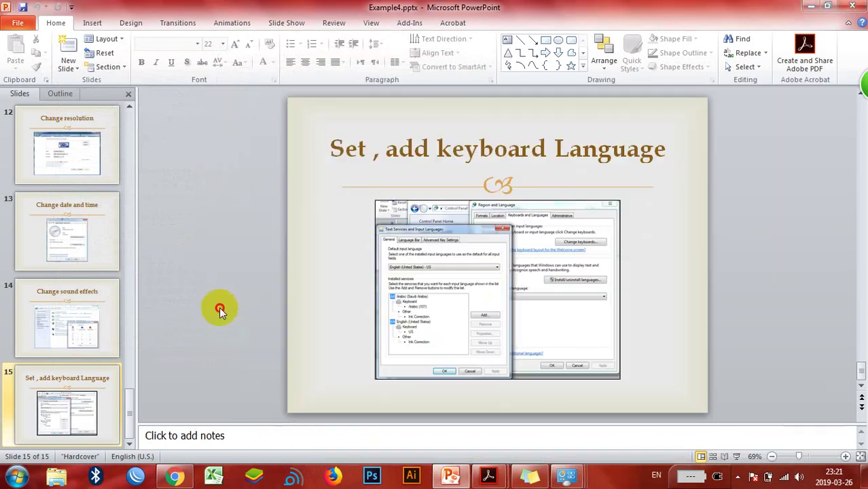